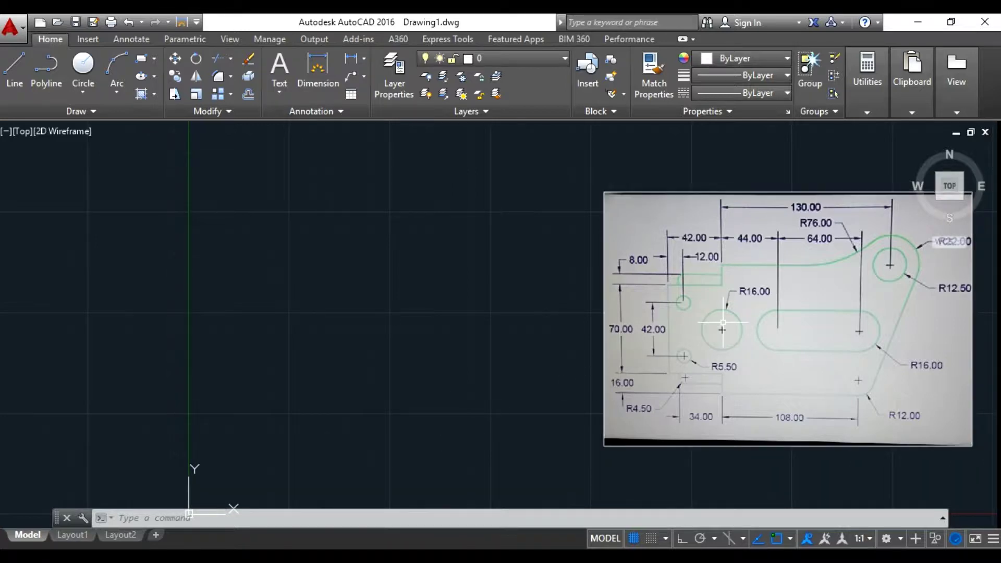
Step: Pan to position the bracket reference image and erase the stray object
middle_drag(723, 323, 643, 333)
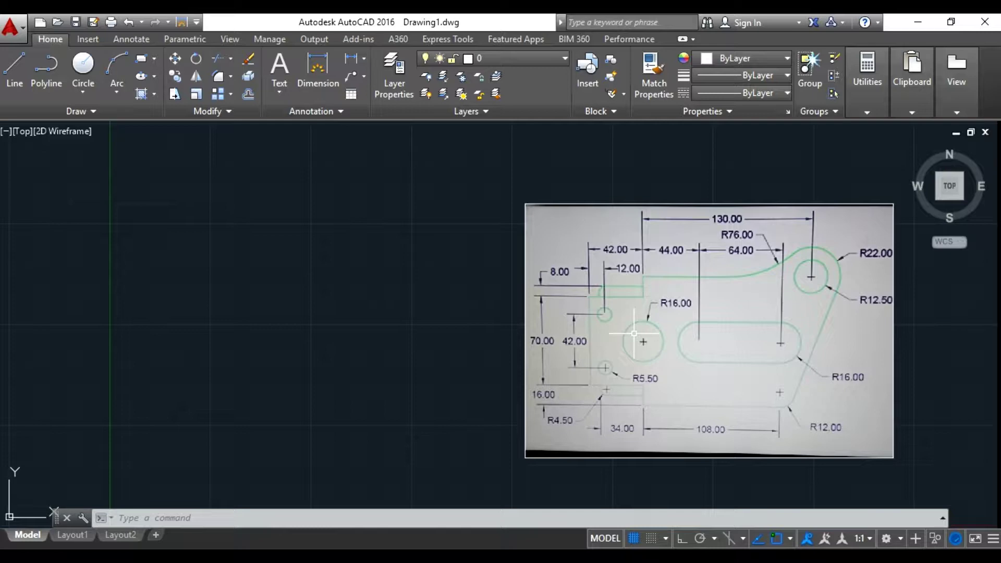
middle_drag(634, 333, 652, 320)
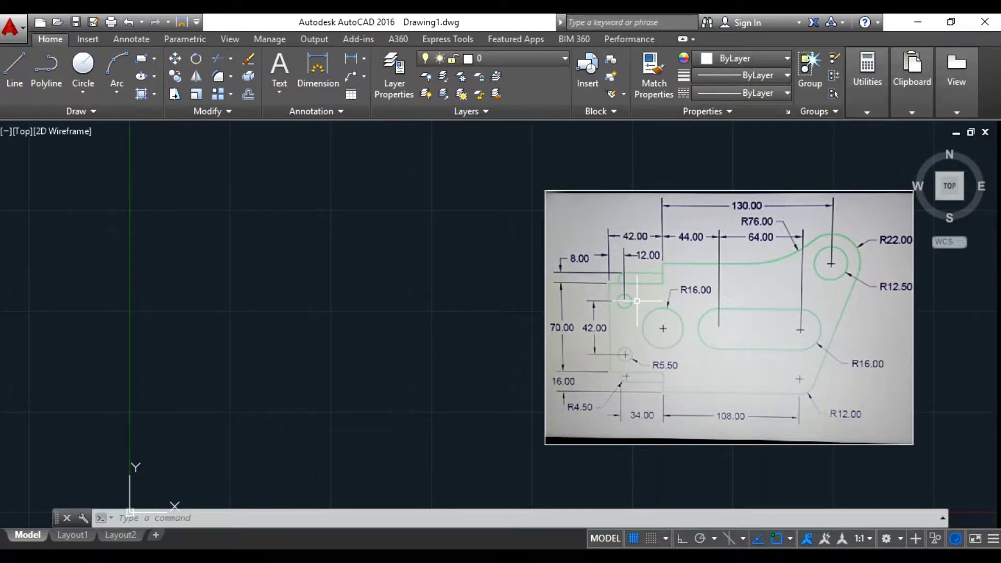
middle_drag(644, 303, 675, 299)
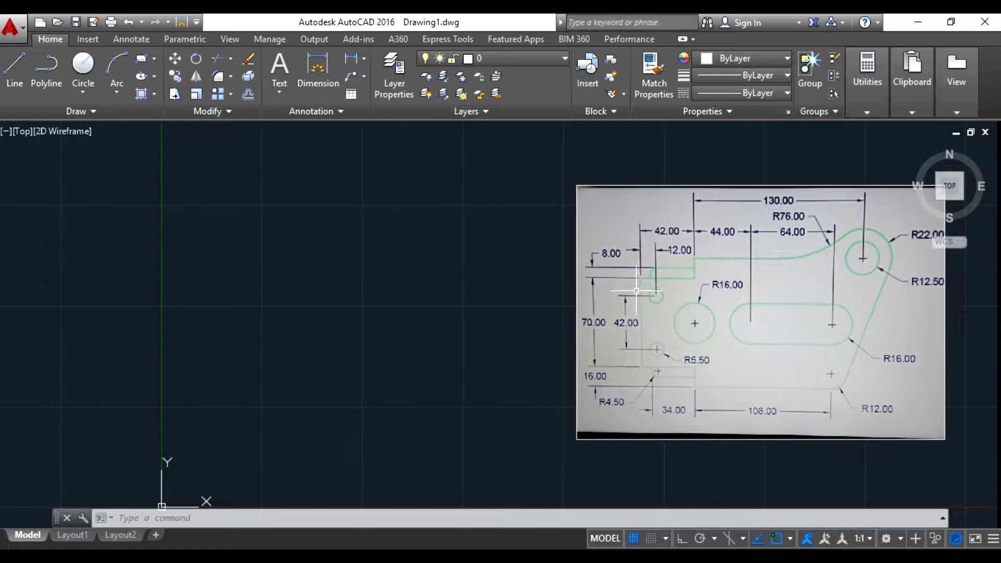
key(Delete)
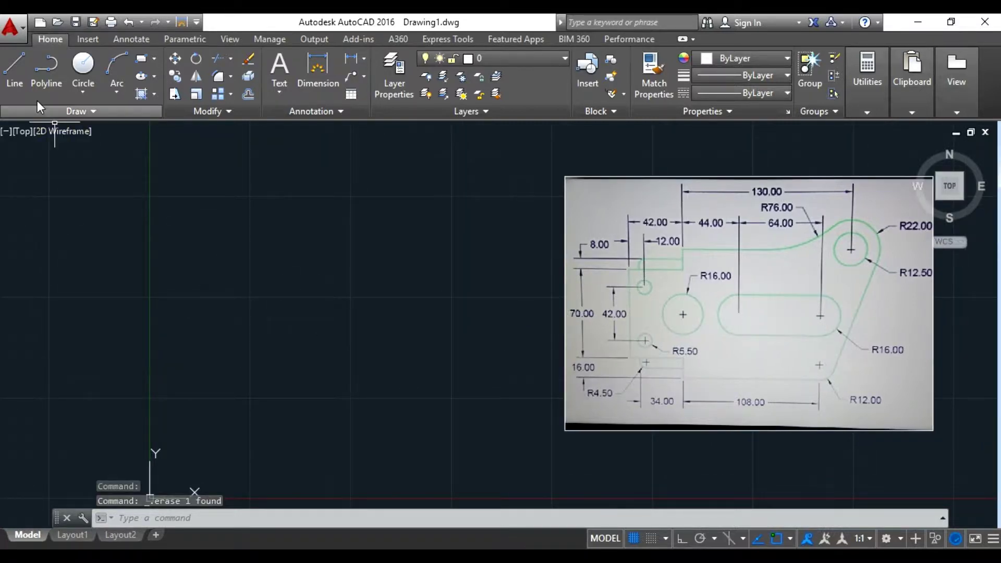
Step: Draw a 42 by 70 rectangle to the left of the reference image
click(141, 58)
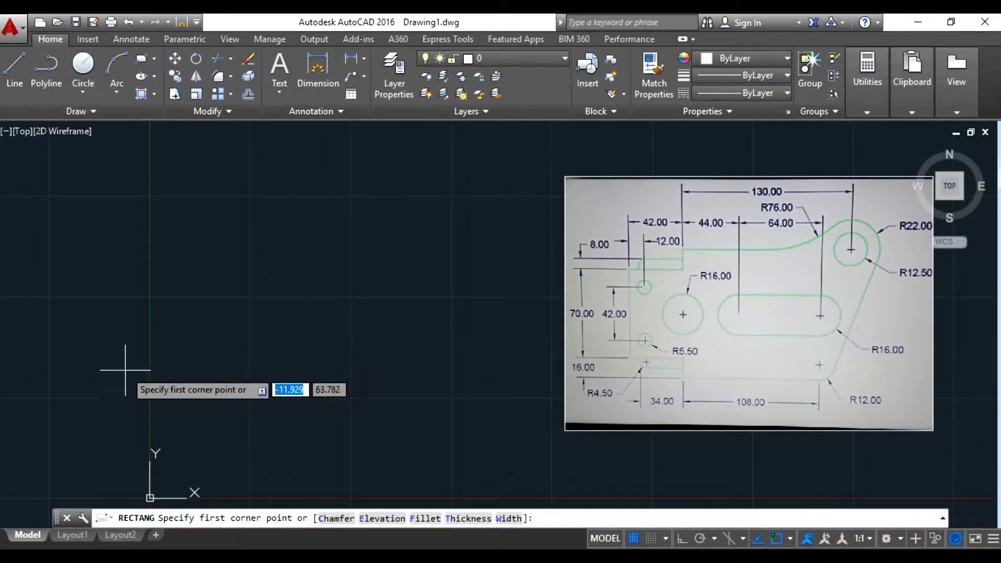
click(170, 393)
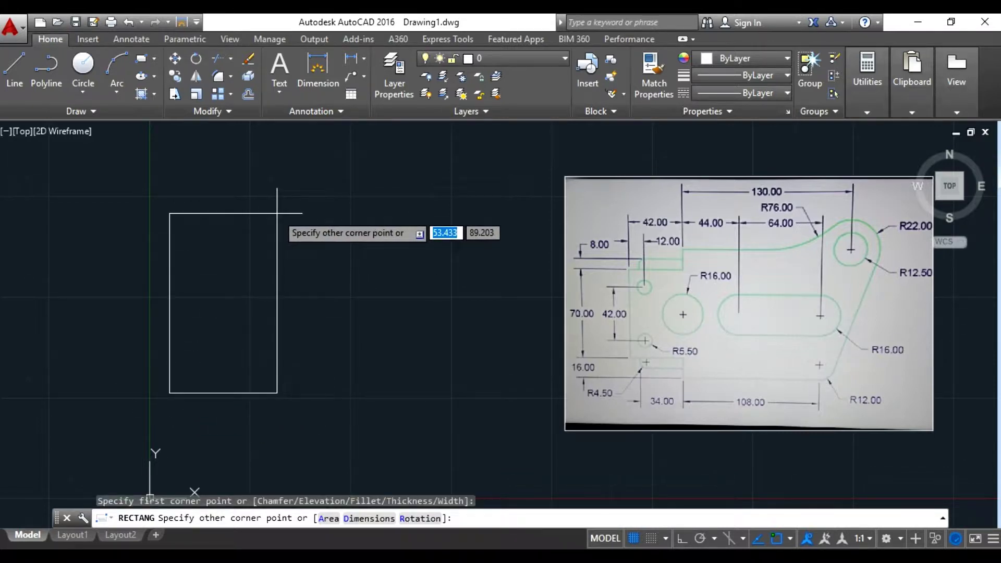
text(4)
text(2)
key(Tab)
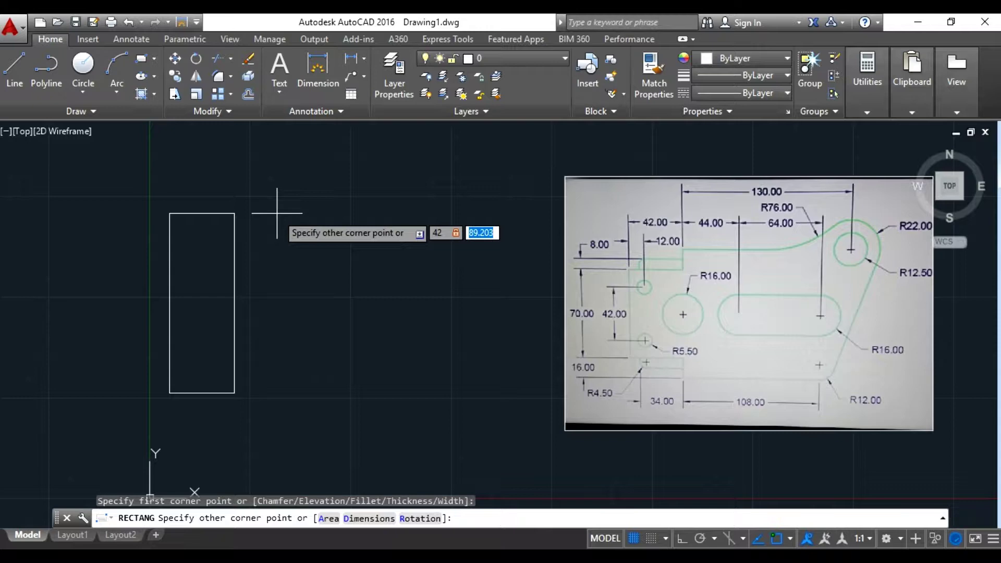
text(70)
key(Return)
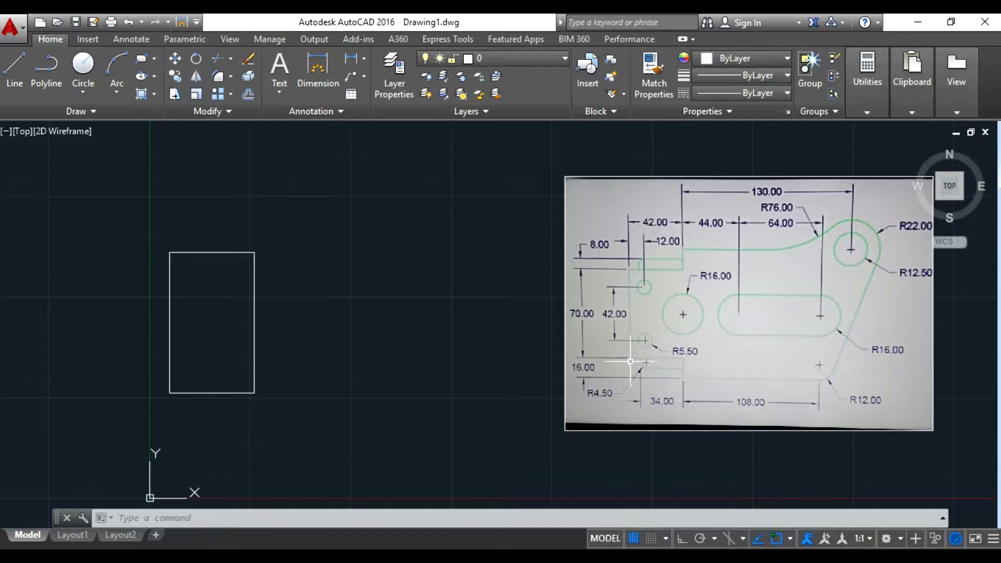
Step: With Ortho on, draw a 16-unit vertical line up from the rectangle's top-right corner
click(13, 89)
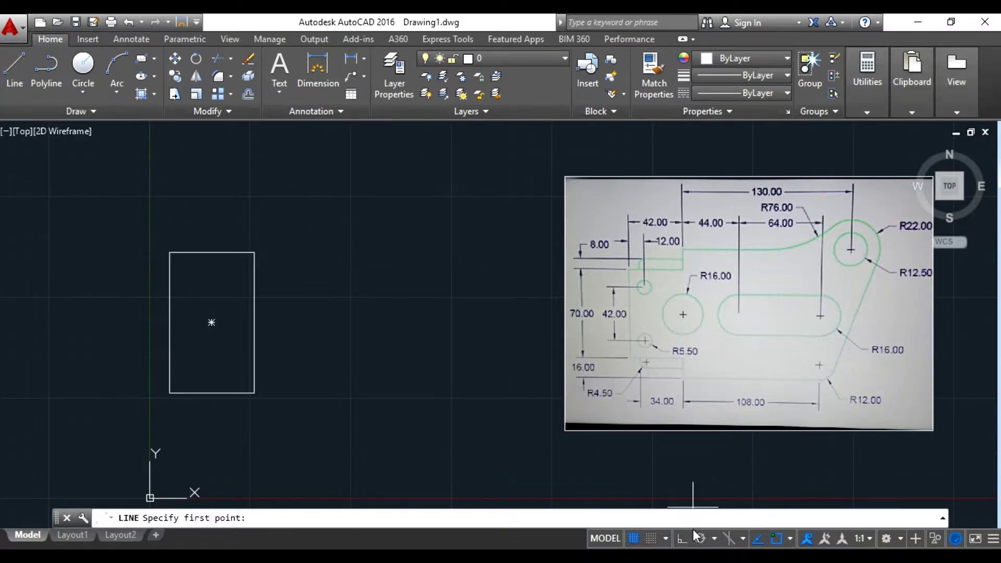
click(682, 540)
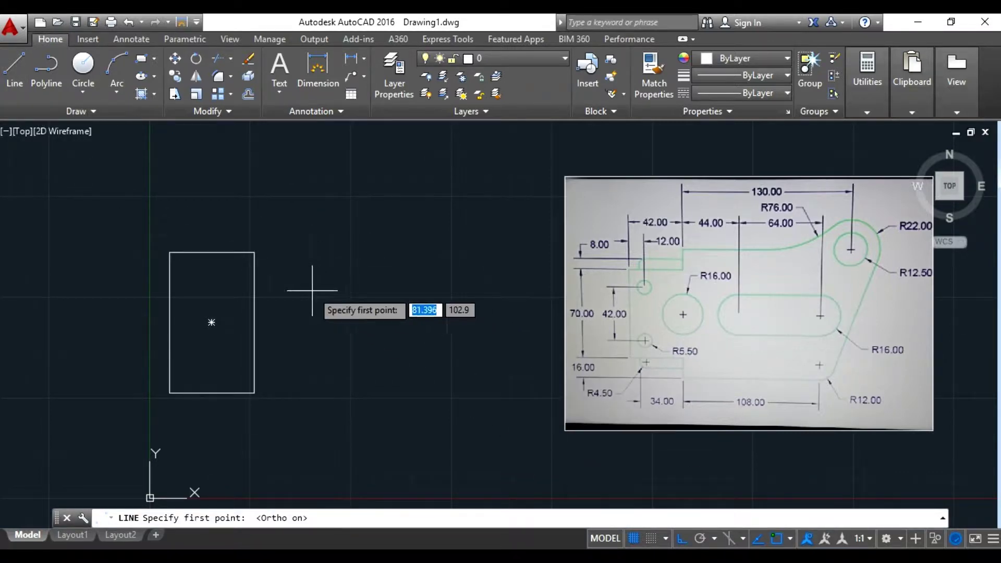
click(254, 252)
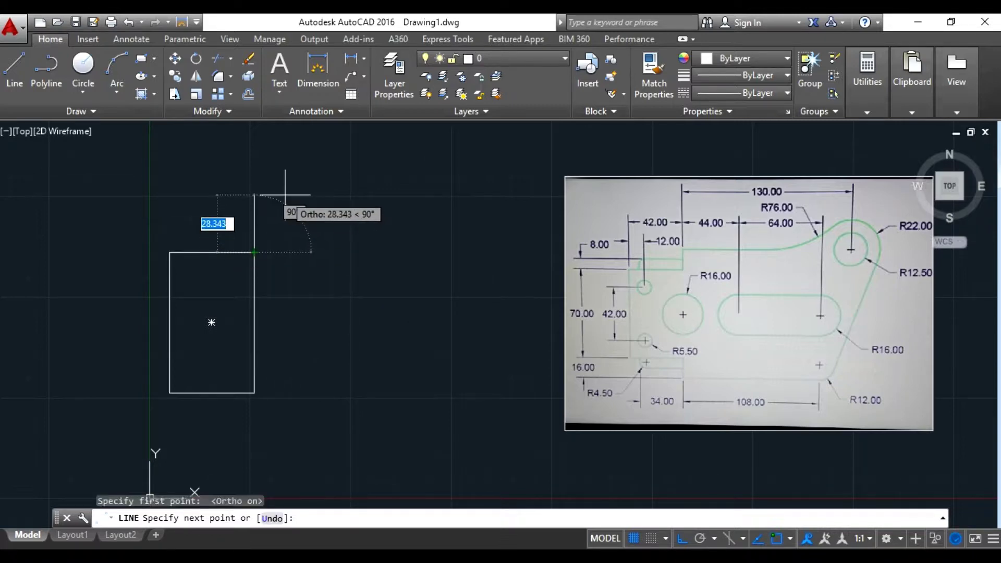
text(1)
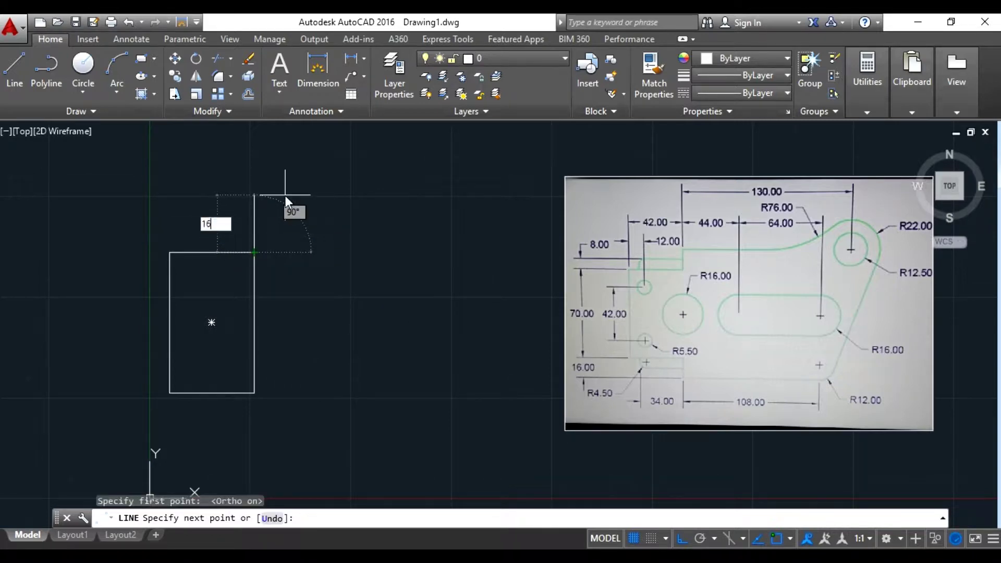
text(6)
key(Return)
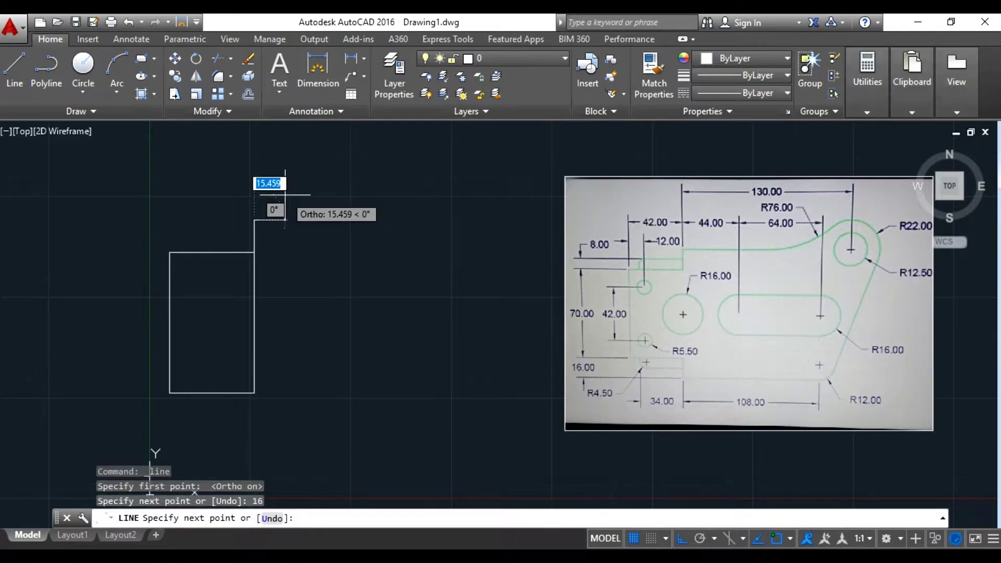
right_click(328, 194)
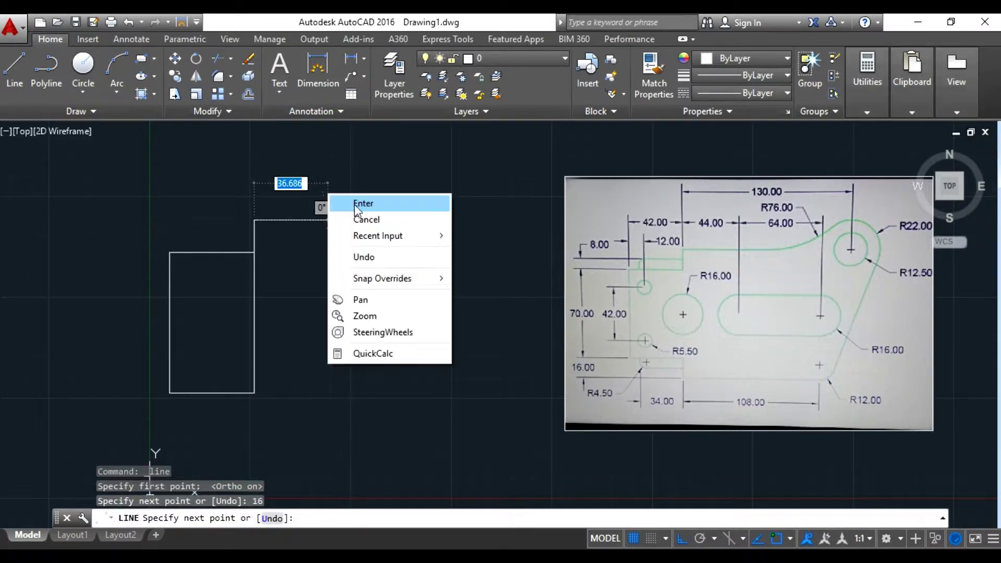
click(357, 207)
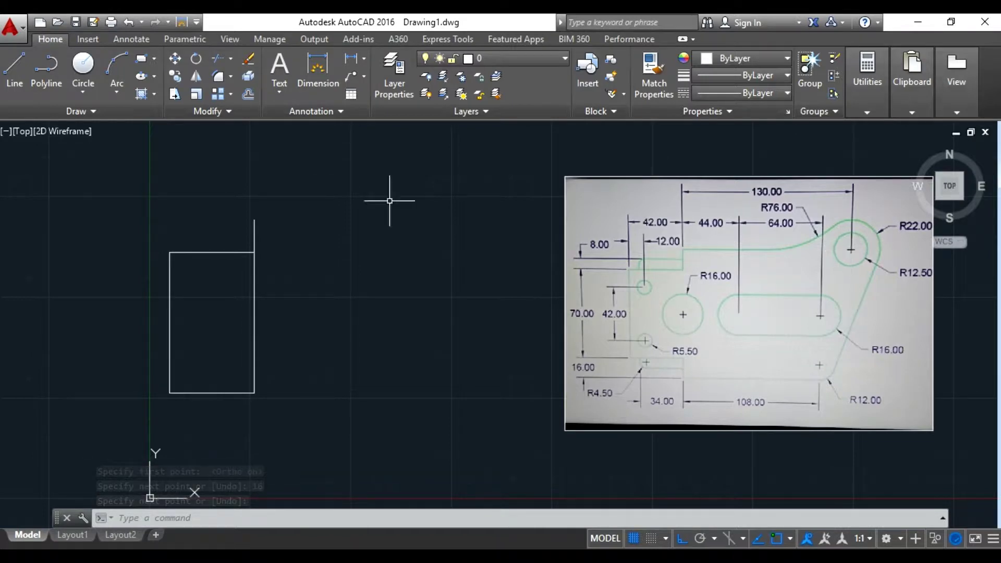
Step: Draw a 130-unit horizontal line rightward from the top of that vertical line
click(14, 68)
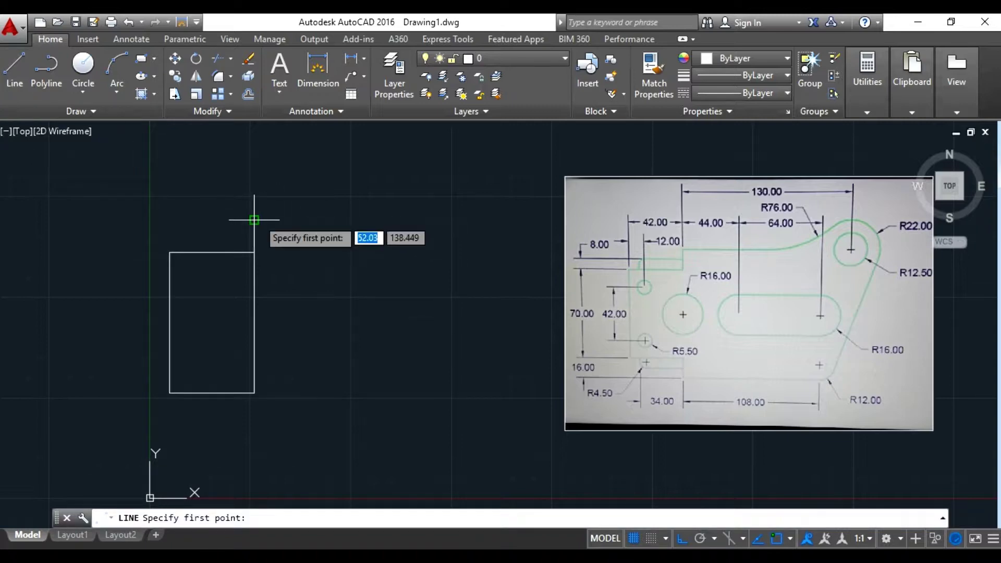
click(254, 220)
text(1)
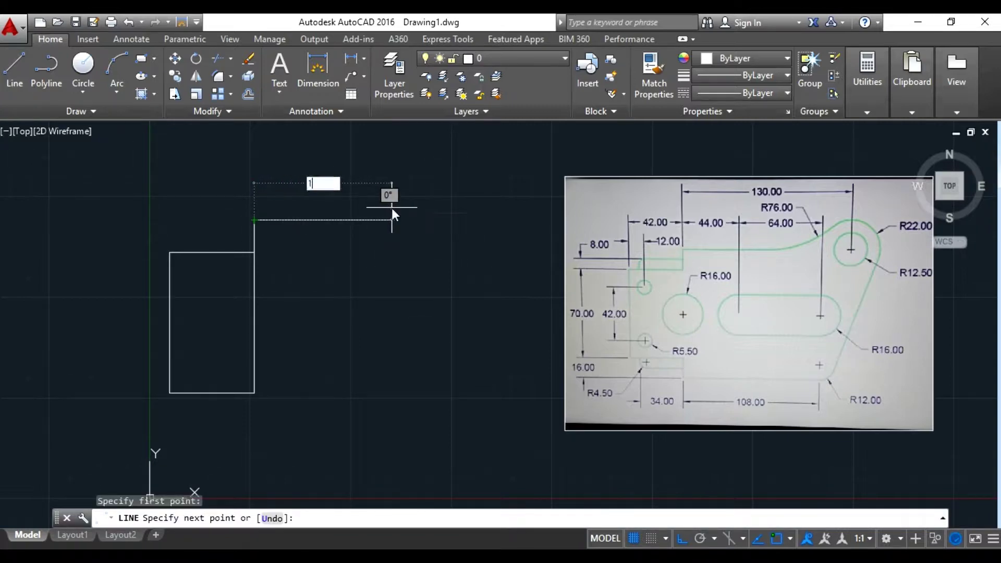
text(30)
key(Return)
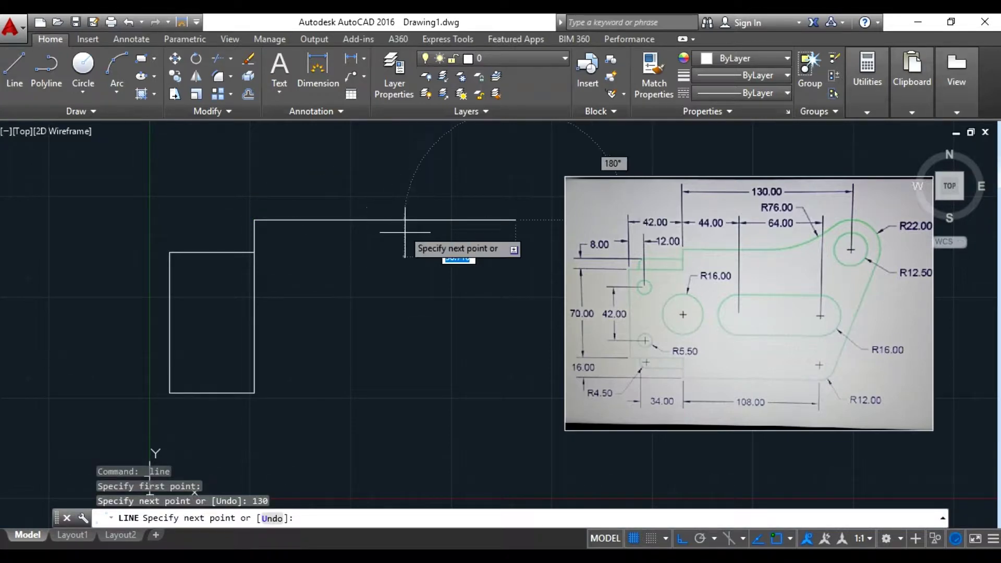
right_click(429, 225)
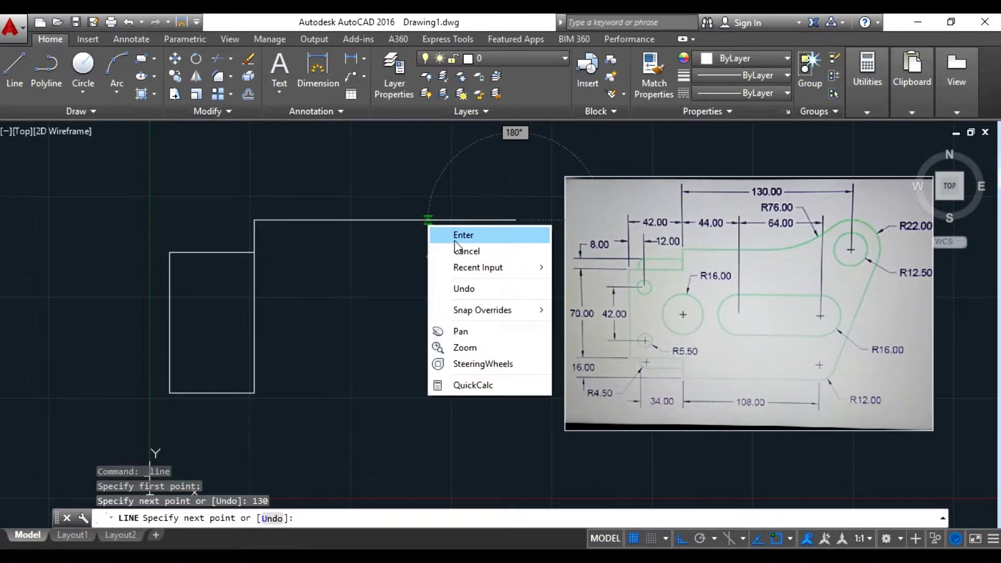
click(456, 241)
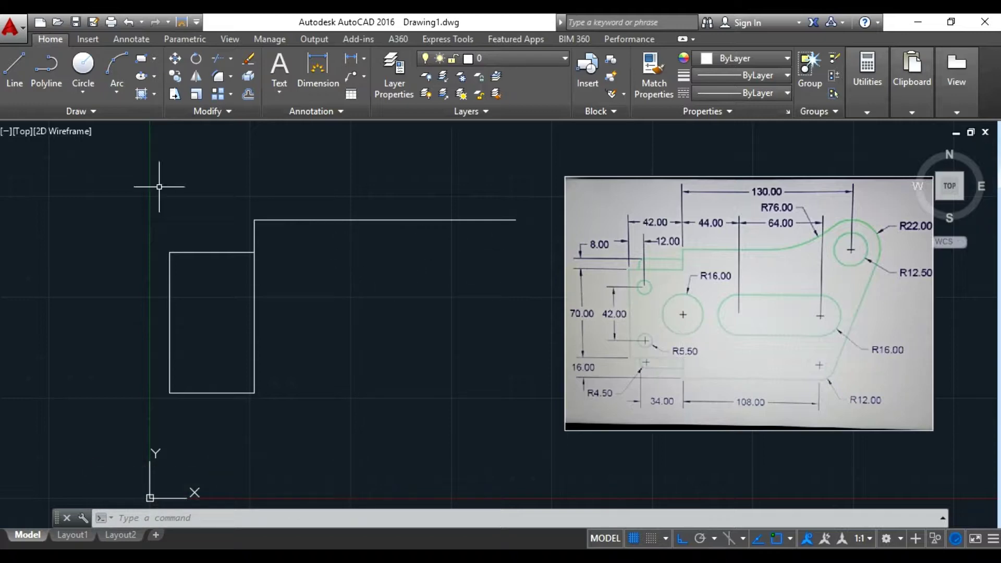
Step: Draw a 16-unit vertical line down from the rectangle's bottom-right corner
click(14, 68)
click(254, 394)
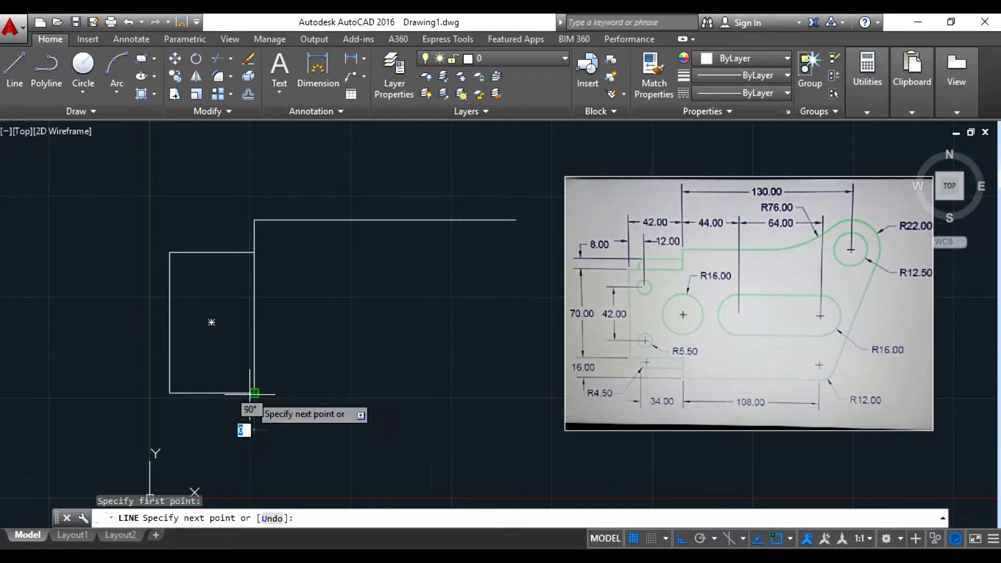
text(16)
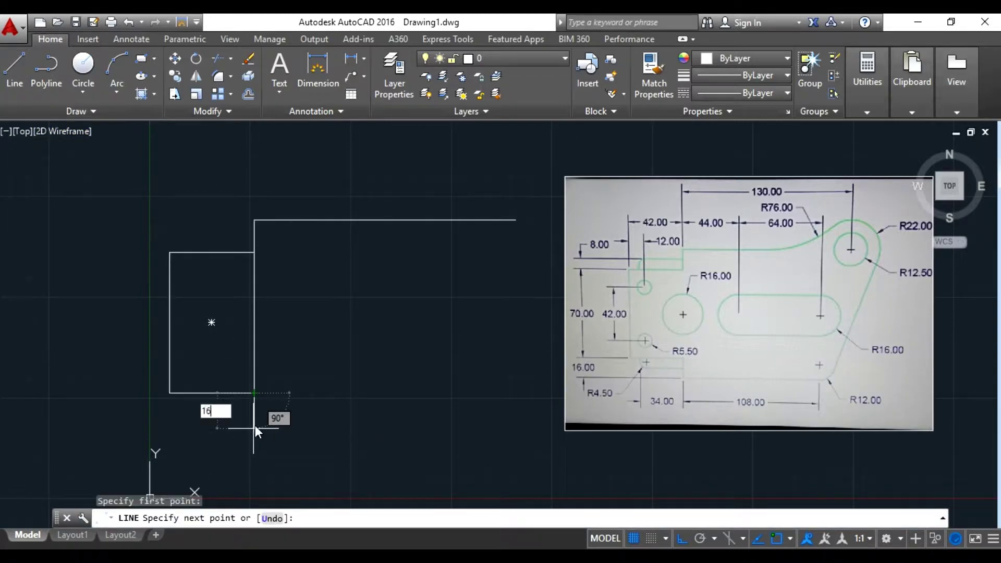
key(Return)
right_click(256, 429)
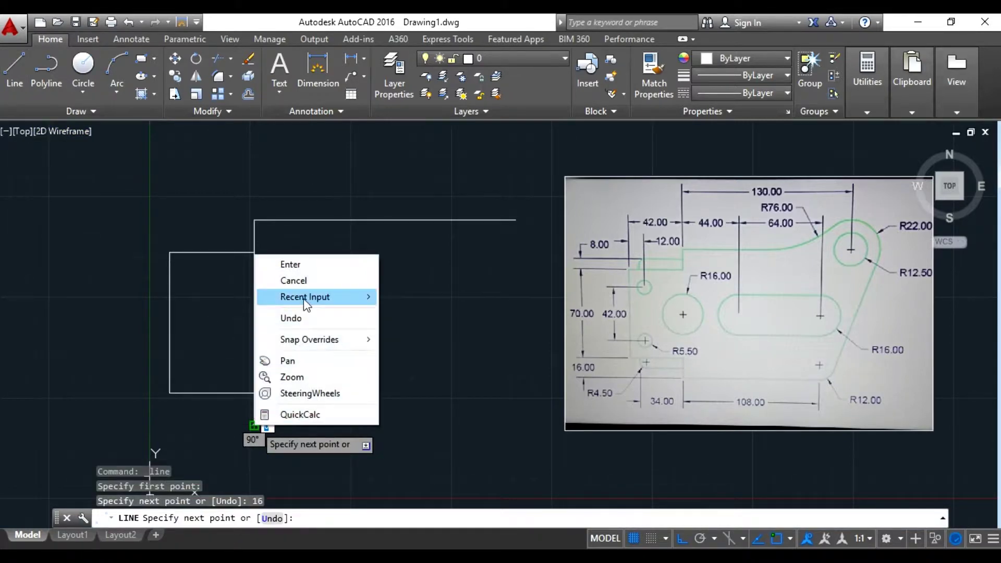
click(284, 264)
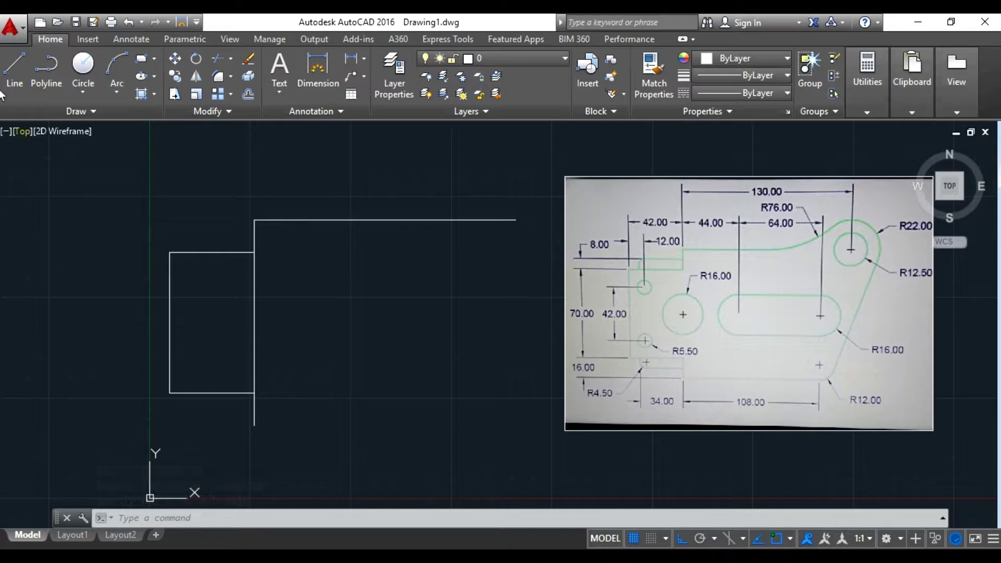
Step: Draw the 108-unit horizontal bottom edge rightward from that line's end
click(14, 67)
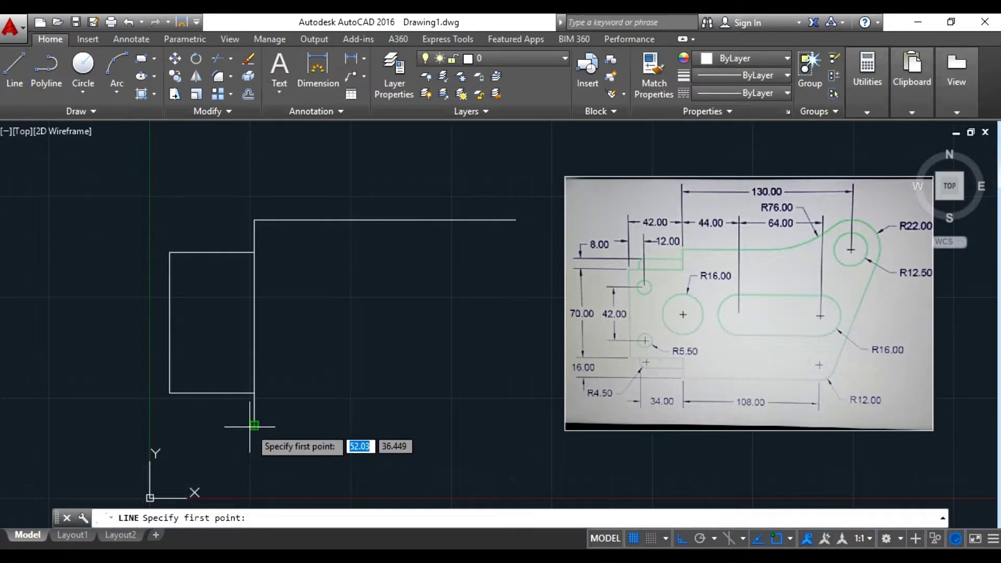
click(254, 425)
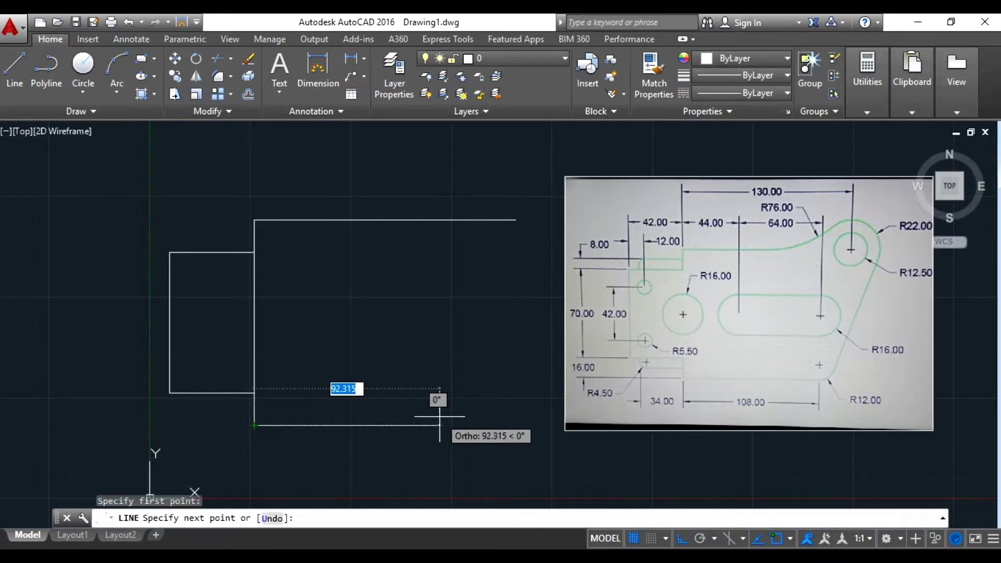
text(108)
key(Return)
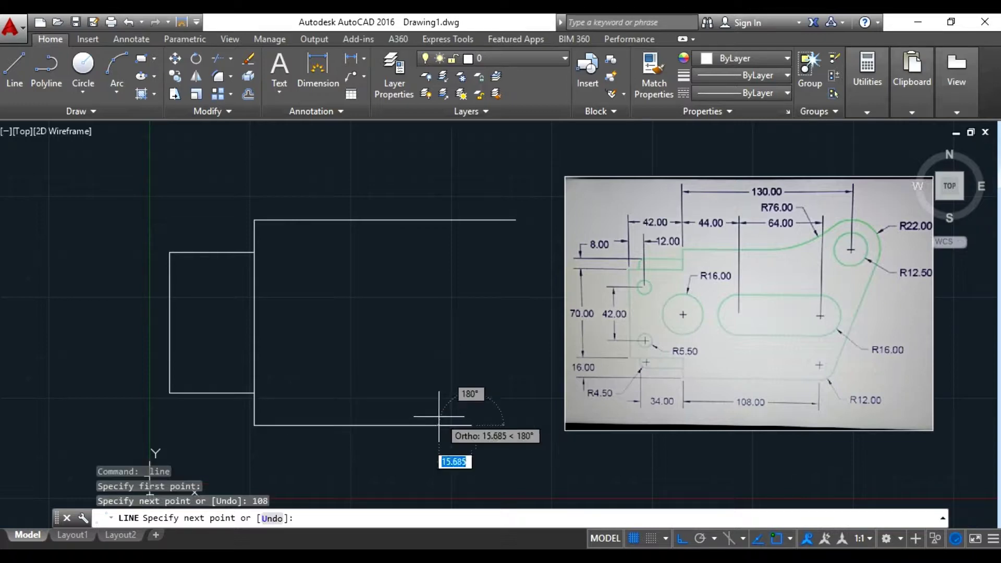
right_click(482, 419)
click(516, 258)
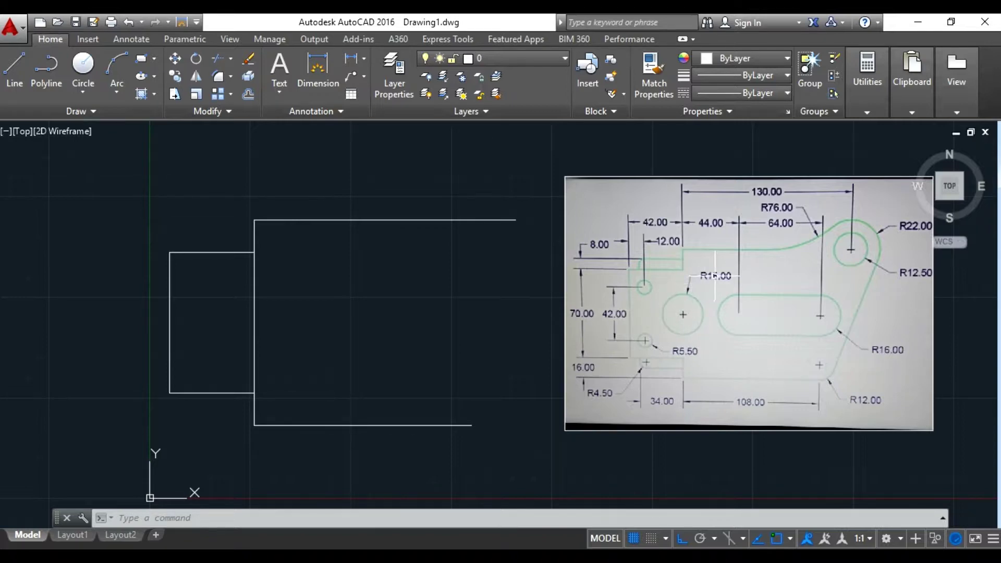
Step: Draw a radius-16 circle centred on the midpoint of the rectangle's right edge
click(88, 95)
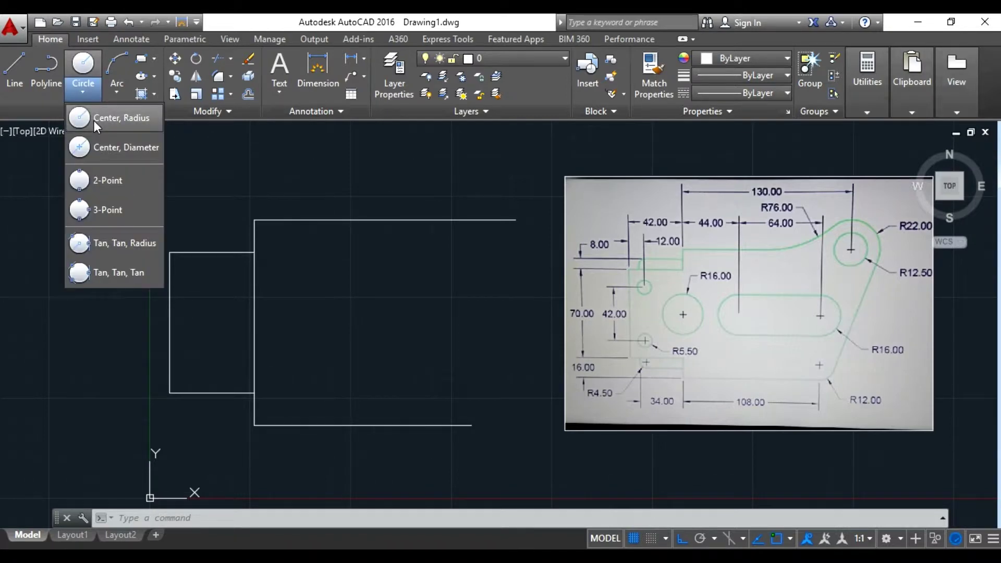
click(94, 121)
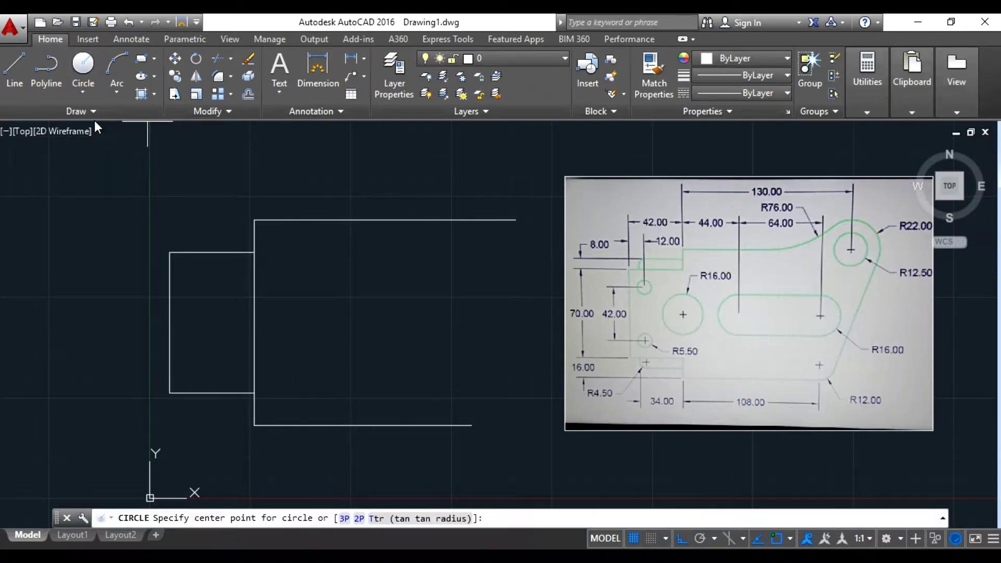
click(254, 322)
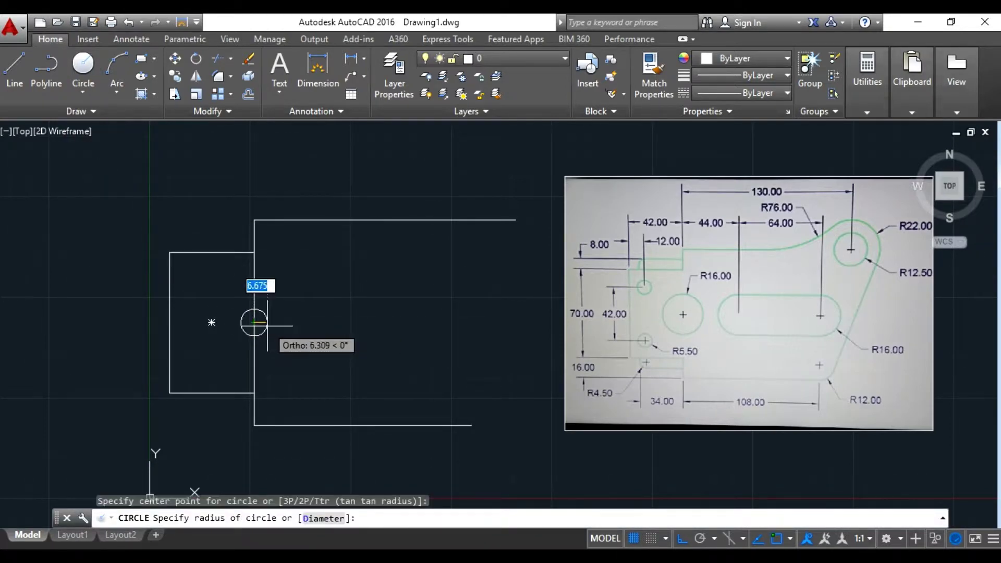
text(16)
key(Return)
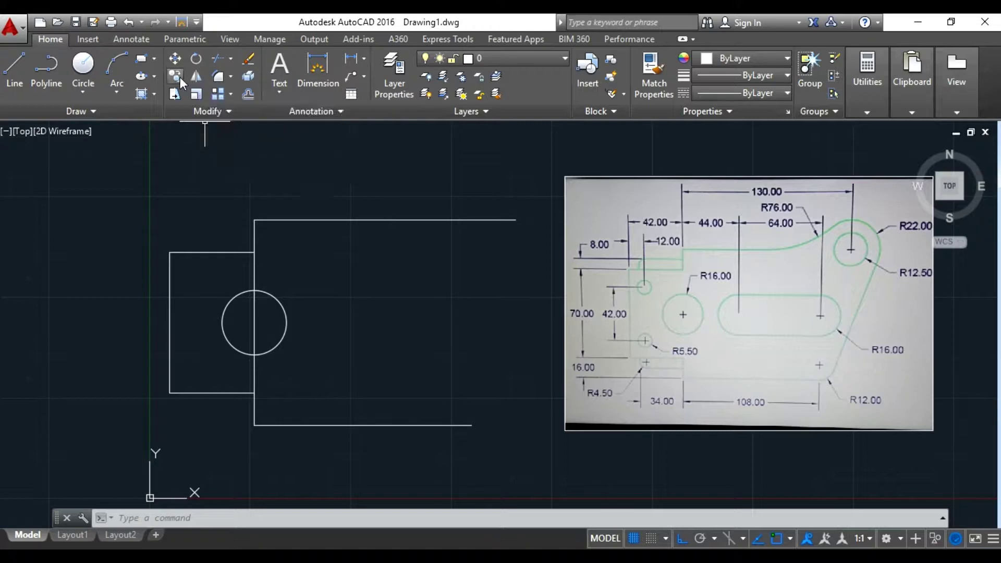
Step: Copy the circle 44 units to the right from its centre
click(177, 77)
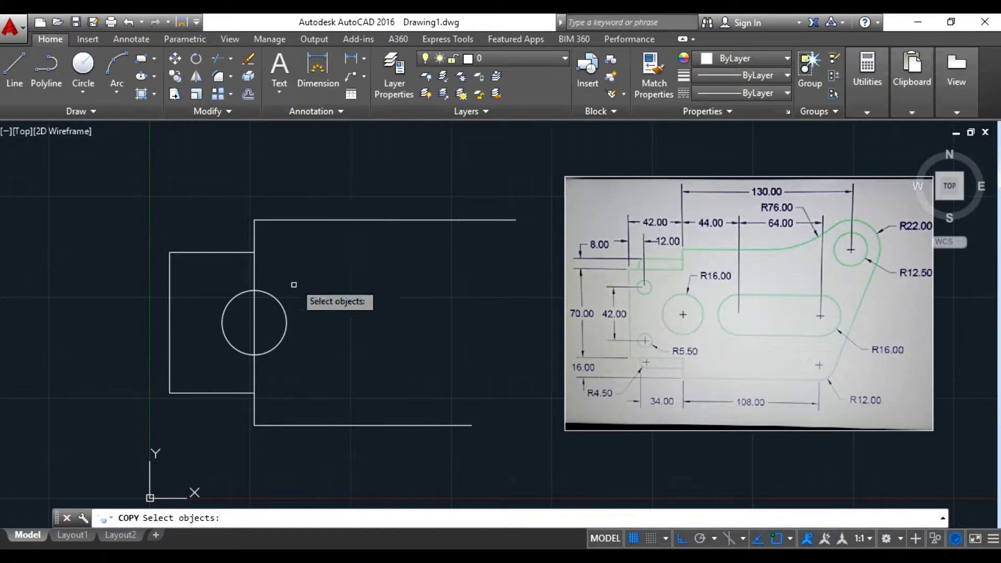
click(283, 306)
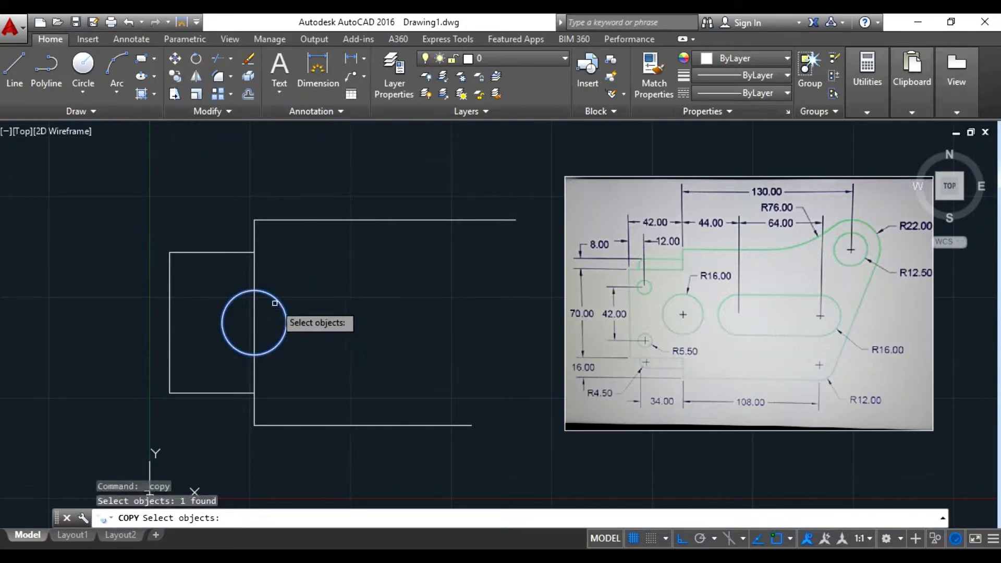
key(Return)
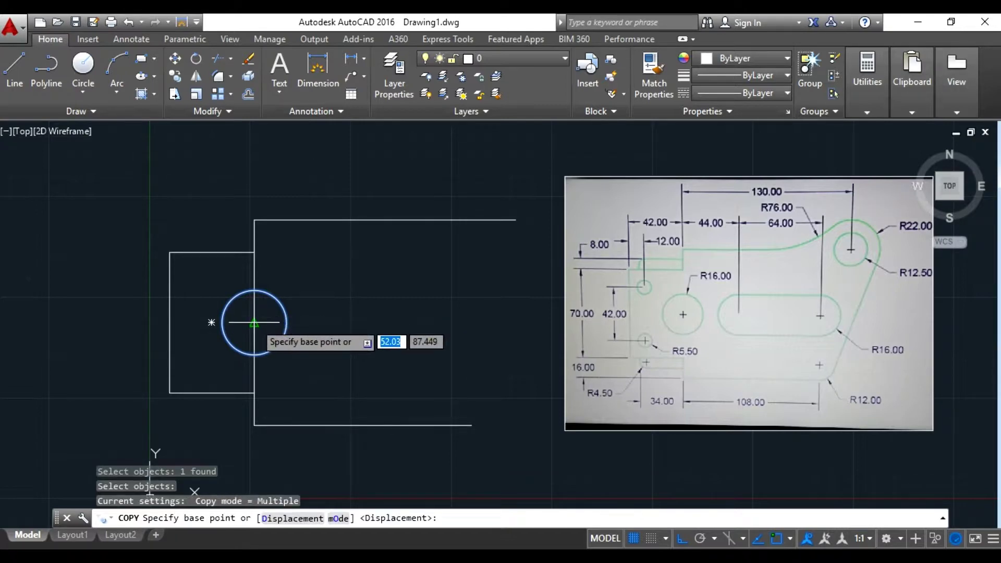
click(254, 322)
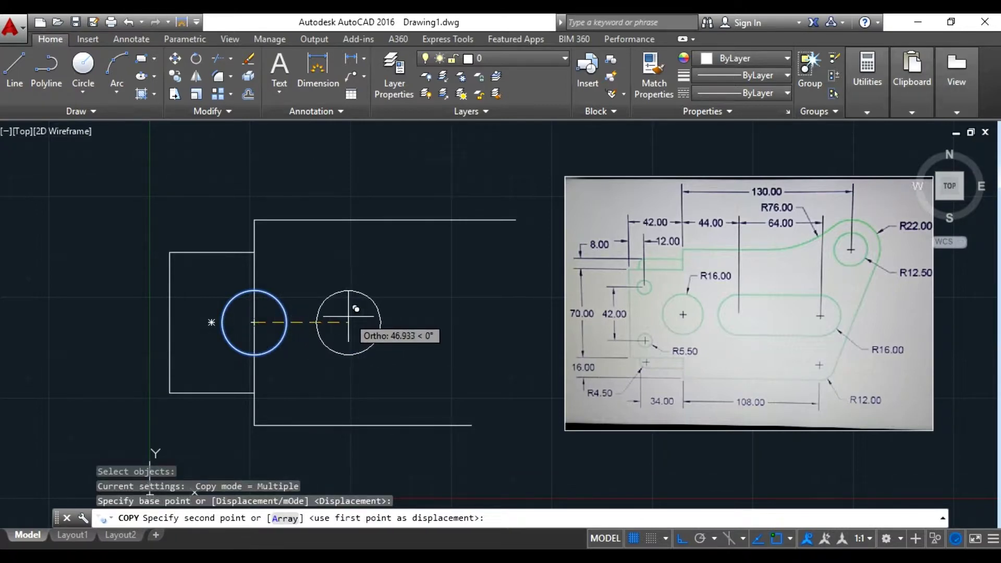
text(44)
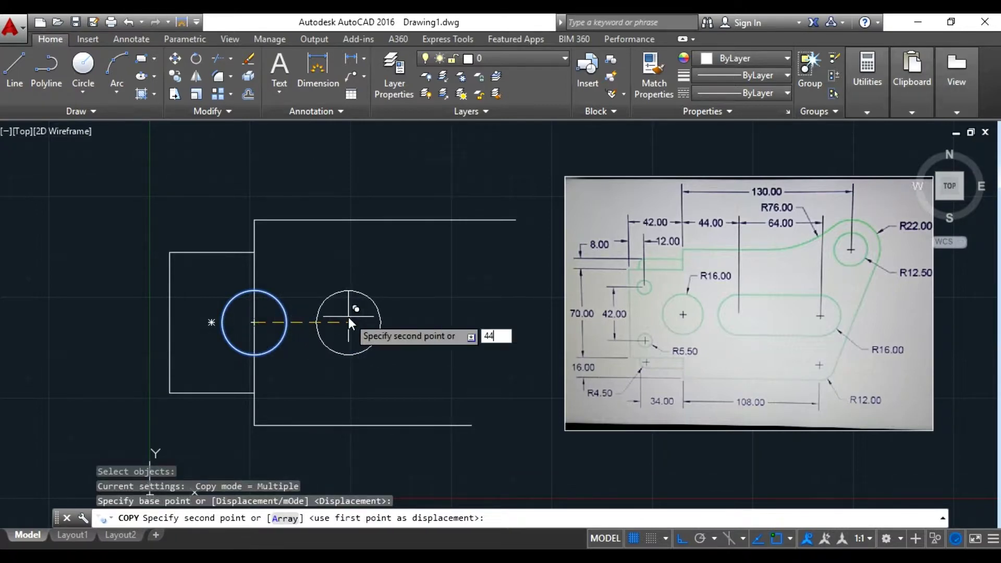
key(Return)
key(Return)
key(Return)
Step: Copy the new circle a further 64 units to the right
click(364, 293)
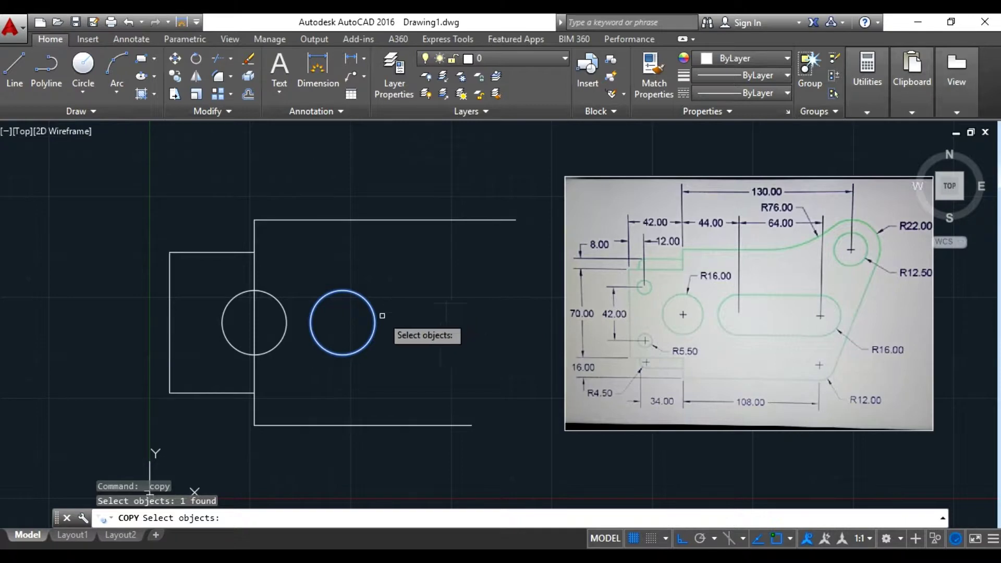
key(Return)
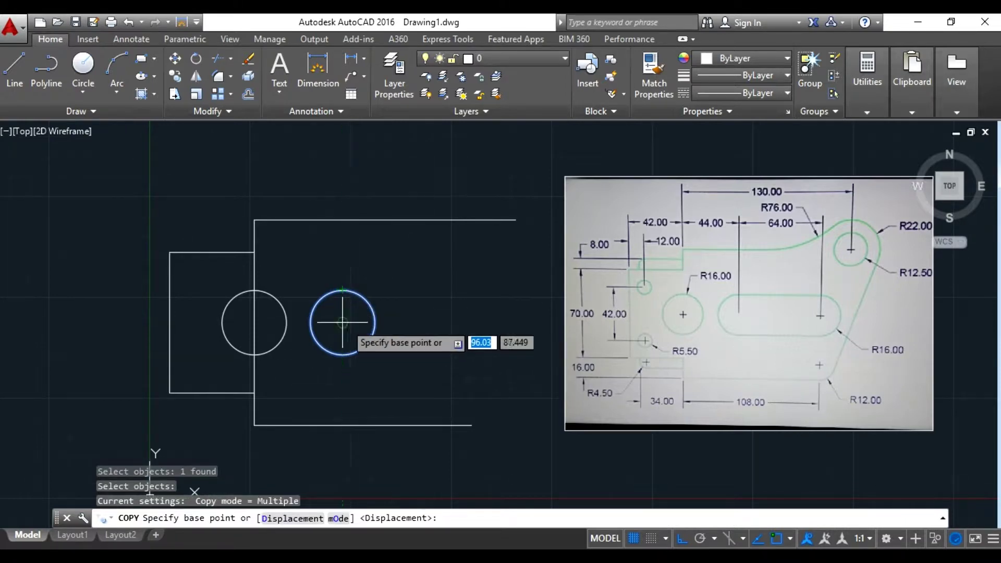
click(342, 323)
text(6)
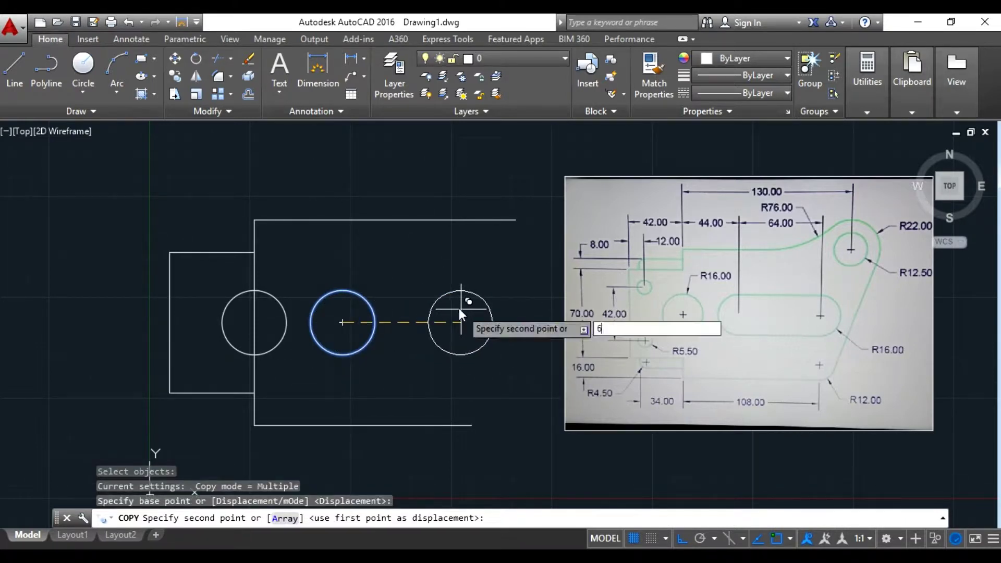
text(4)
key(Return)
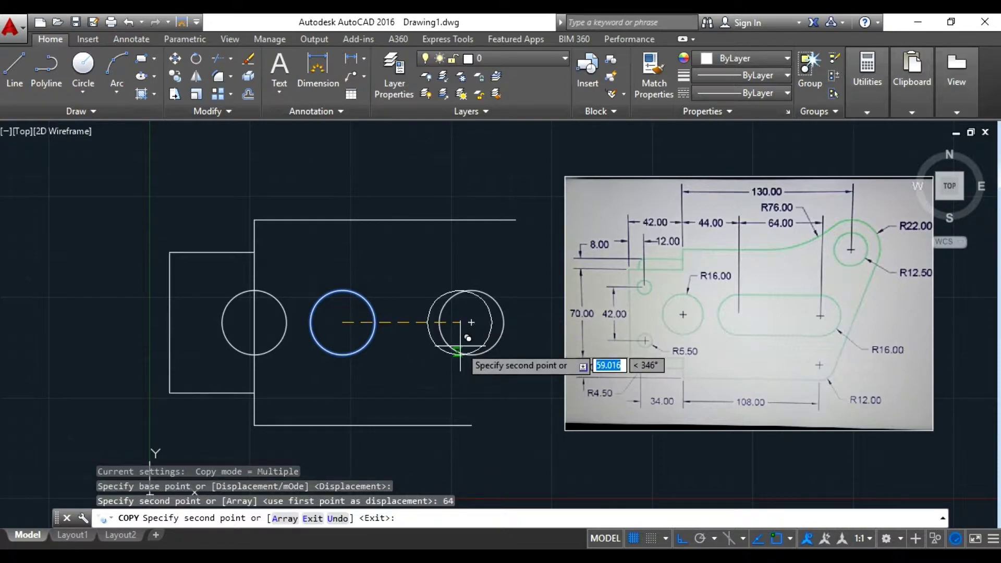
right_click(461, 129)
click(498, 139)
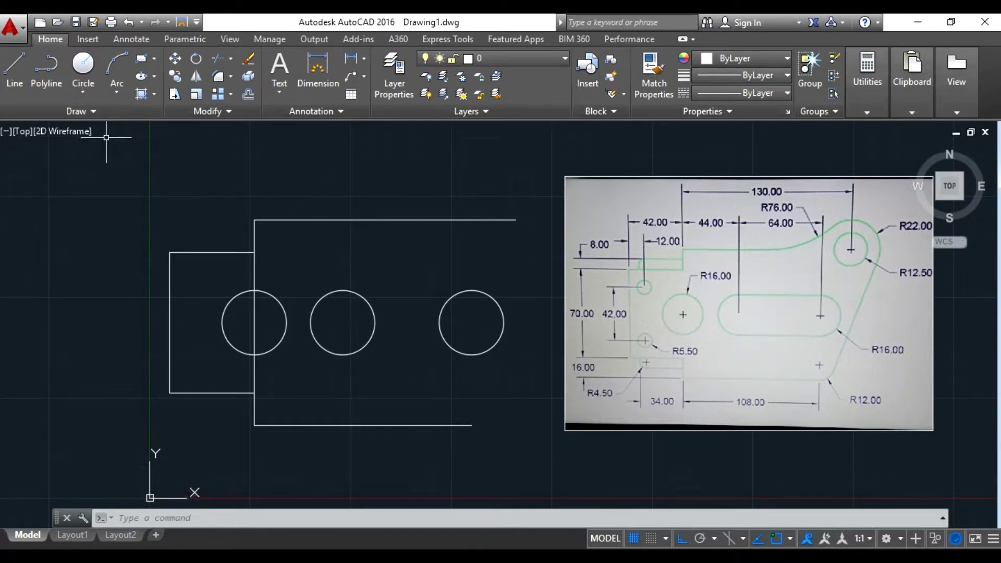
Step: Draw a line tangent to the tops of the middle and right circles
click(16, 84)
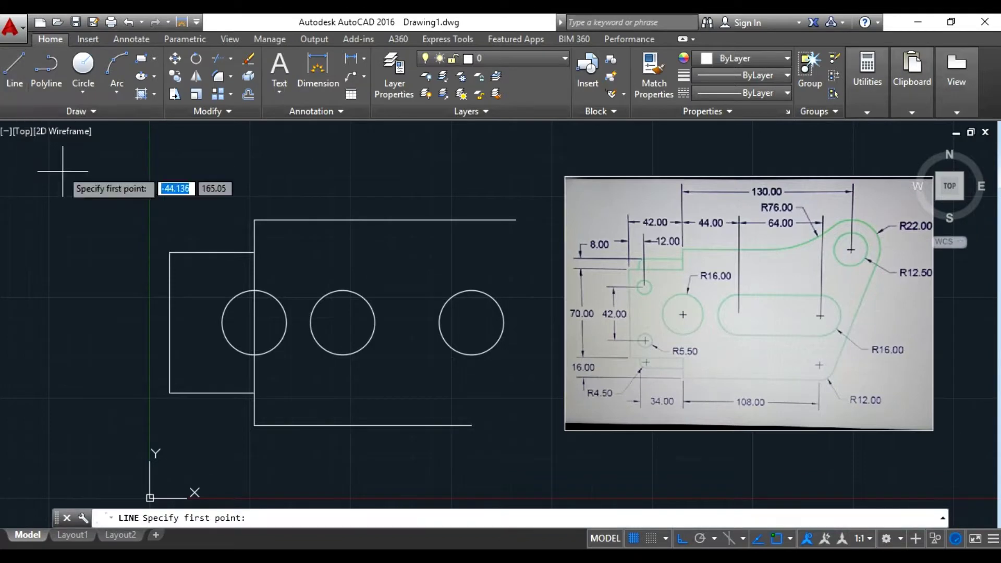
shift+right_click(86, 209)
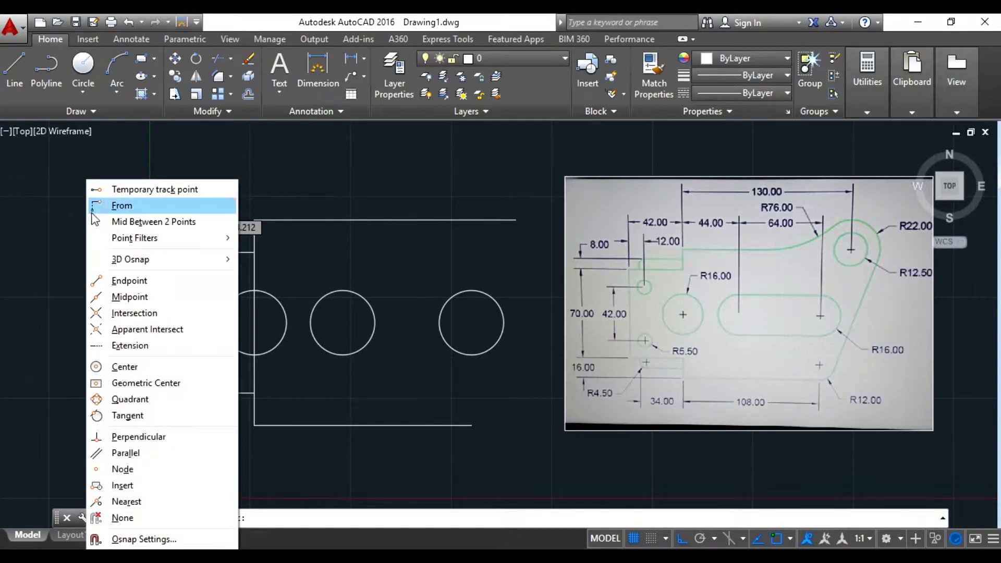
click(145, 415)
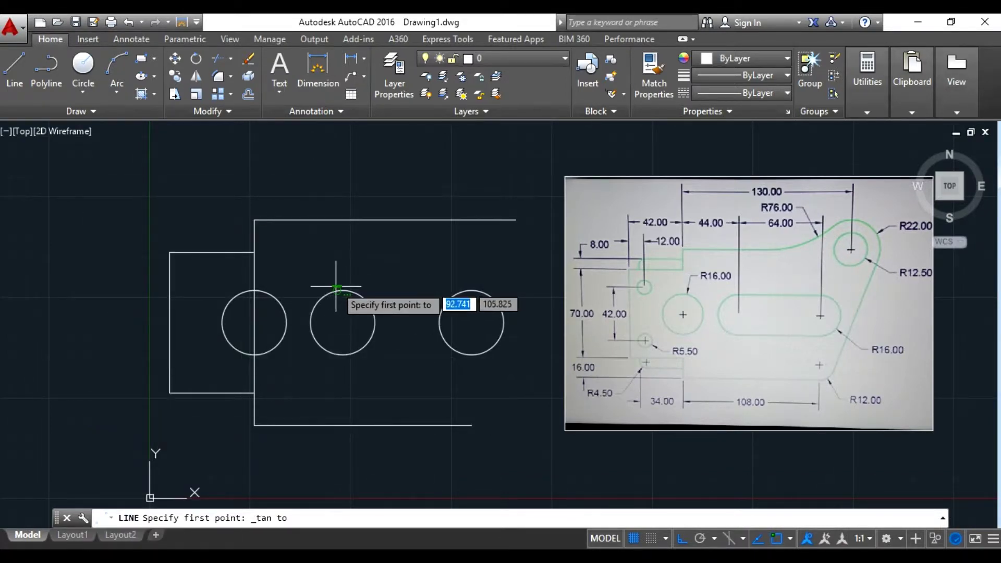
click(340, 290)
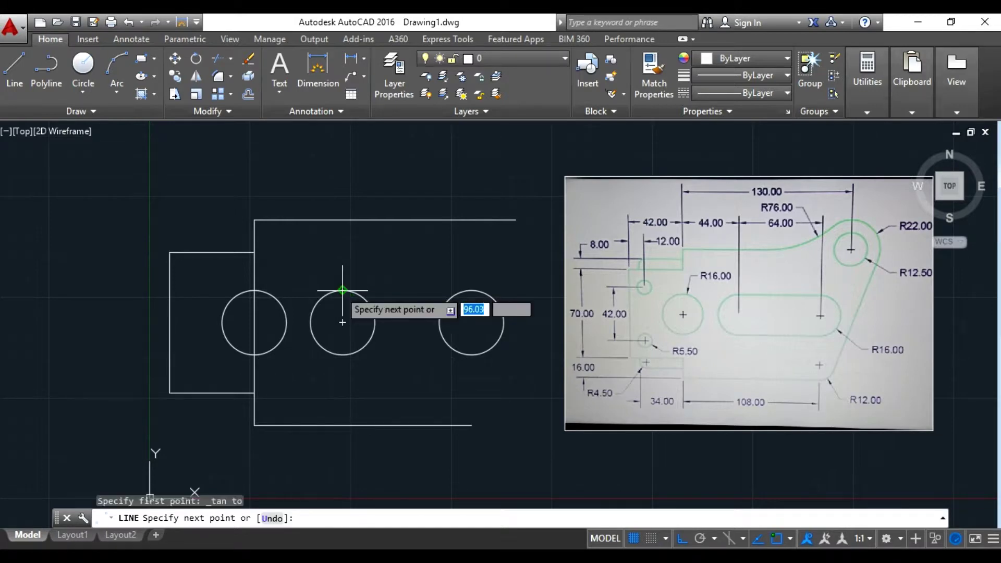
click(472, 290)
right_click(473, 218)
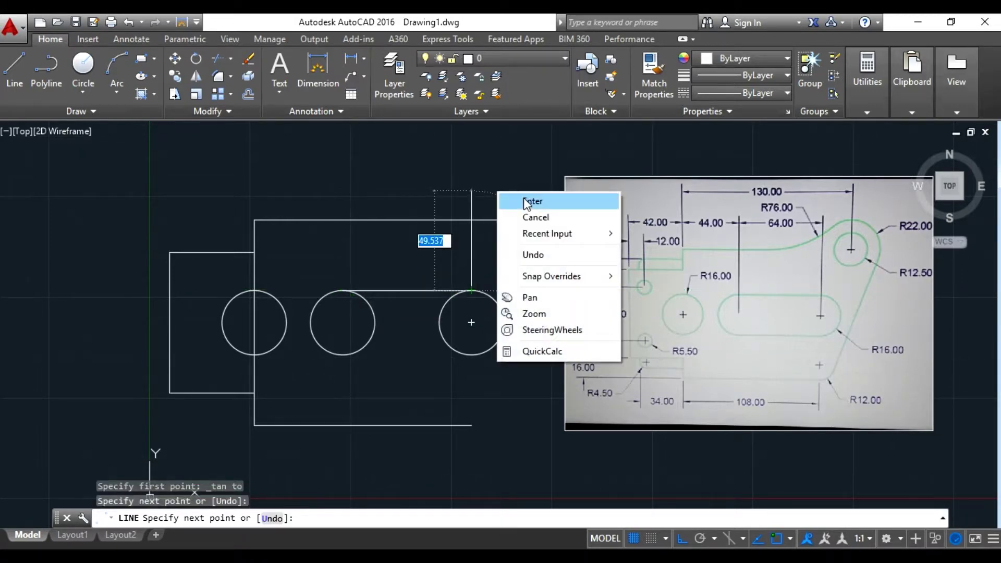
click(523, 200)
Step: Draw a line tangent to the bottoms of the middle and right circles
click(14, 70)
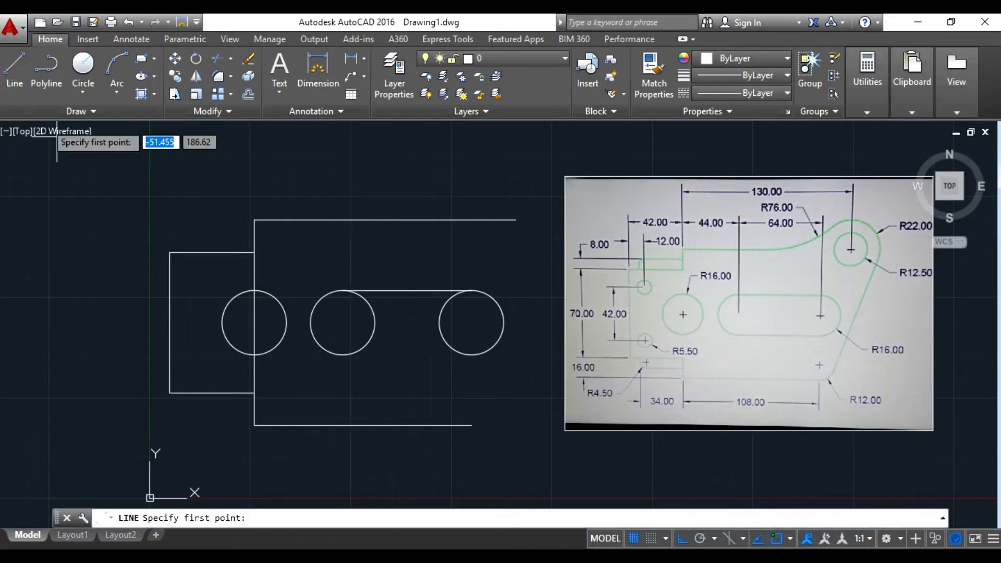
shift+right_click(154, 237)
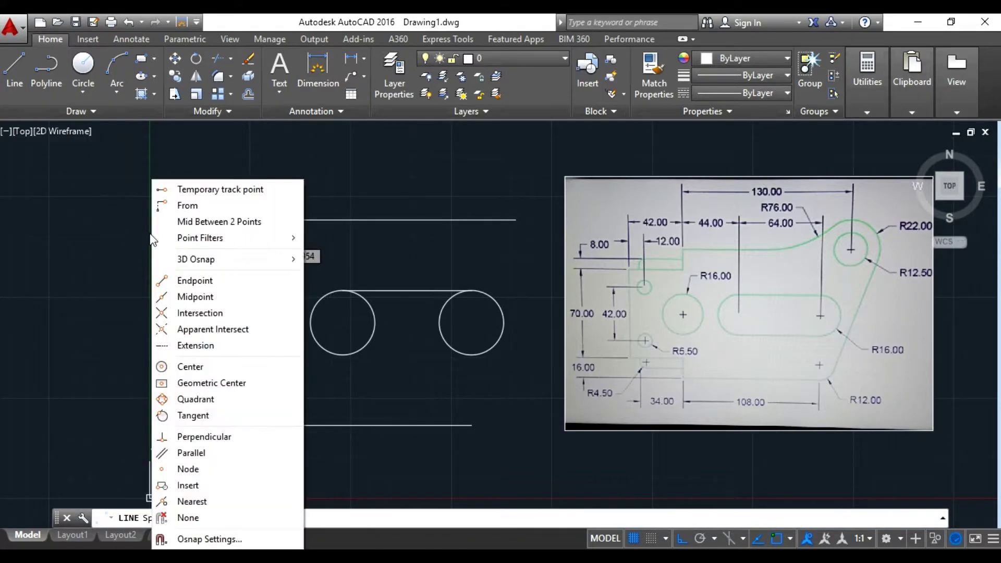
click(221, 416)
click(340, 346)
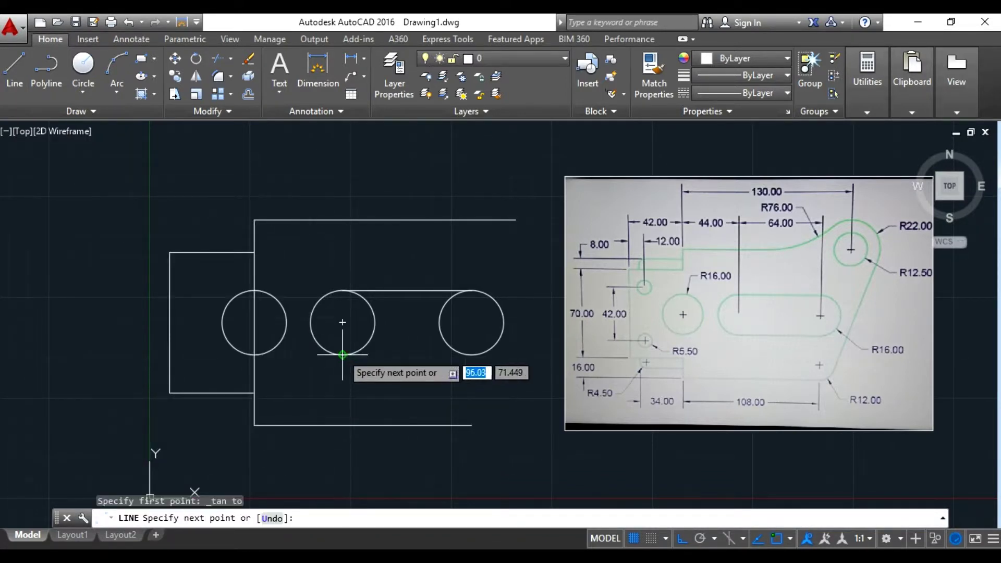
click(487, 352)
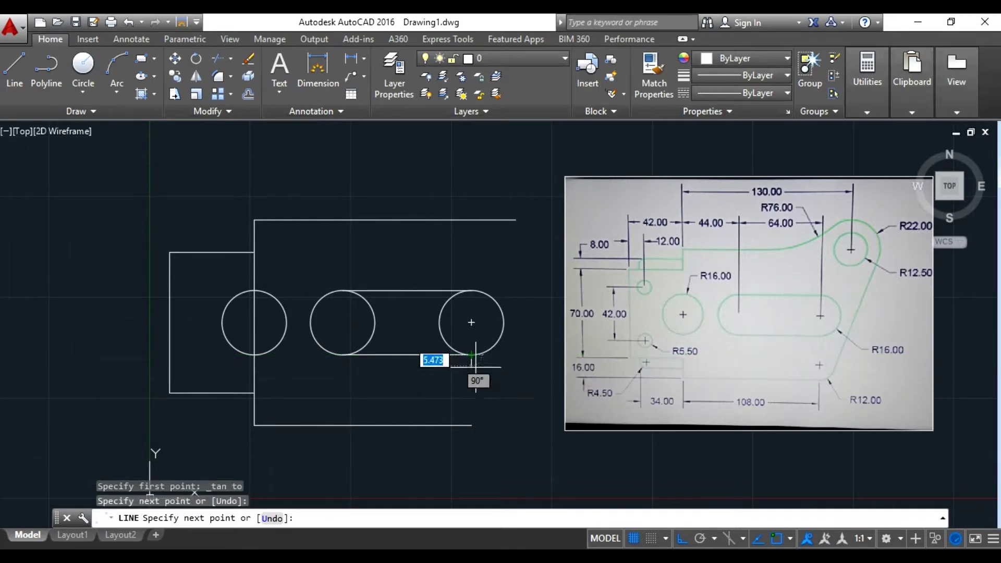
right_click(480, 371)
click(498, 387)
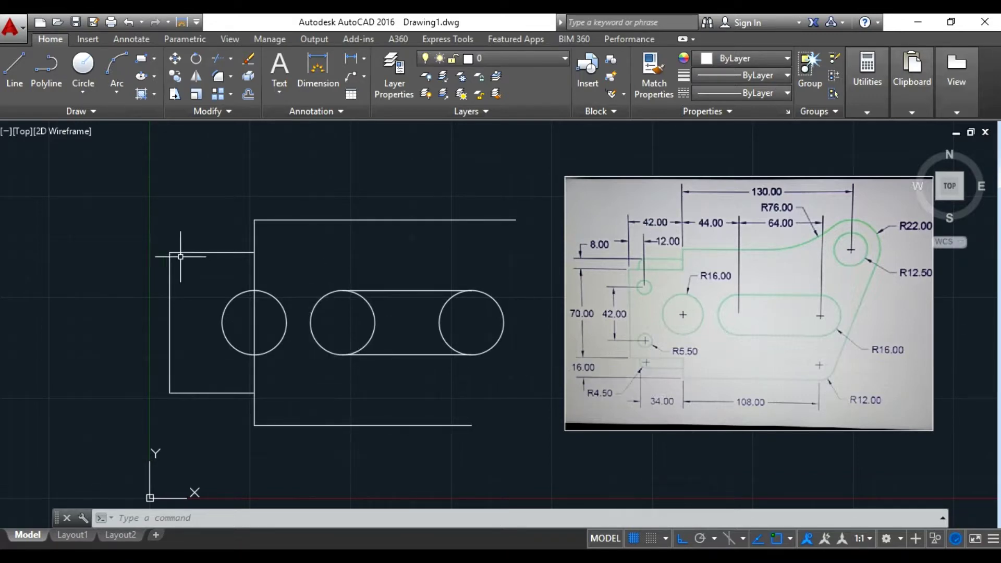
Step: From the snapped midpoint, draw a 34-unit line leftward then 8 units upward
click(15, 70)
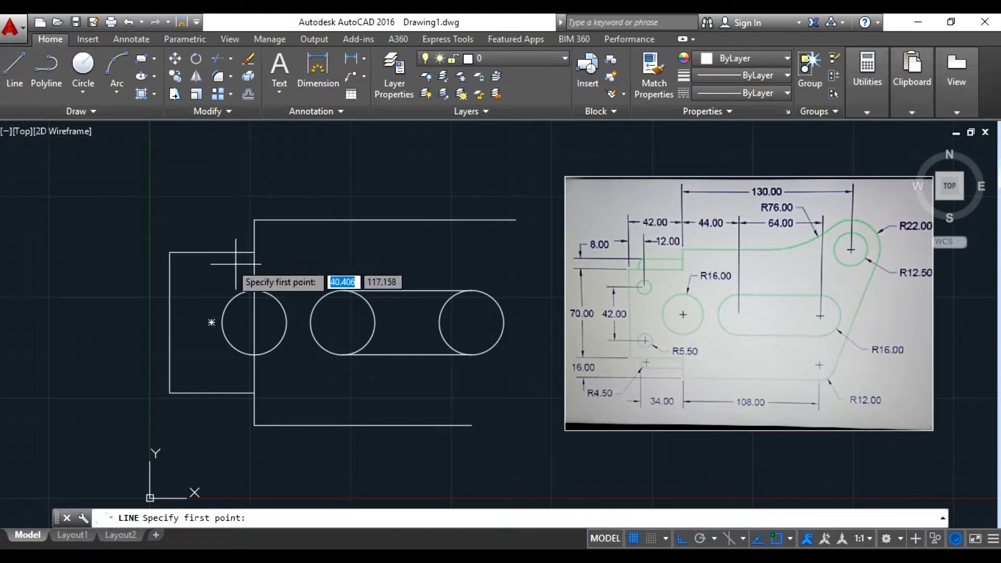
click(254, 237)
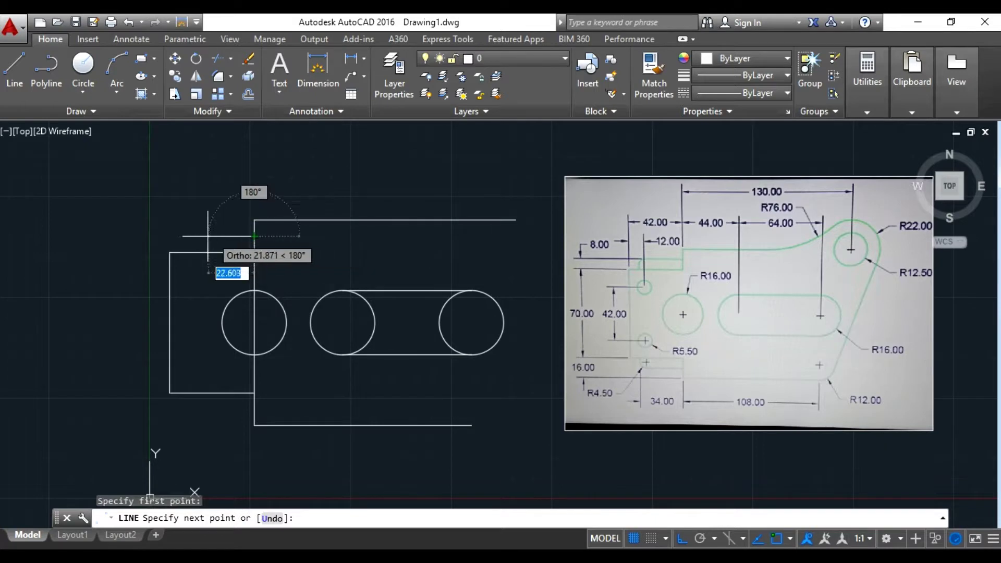
text(34)
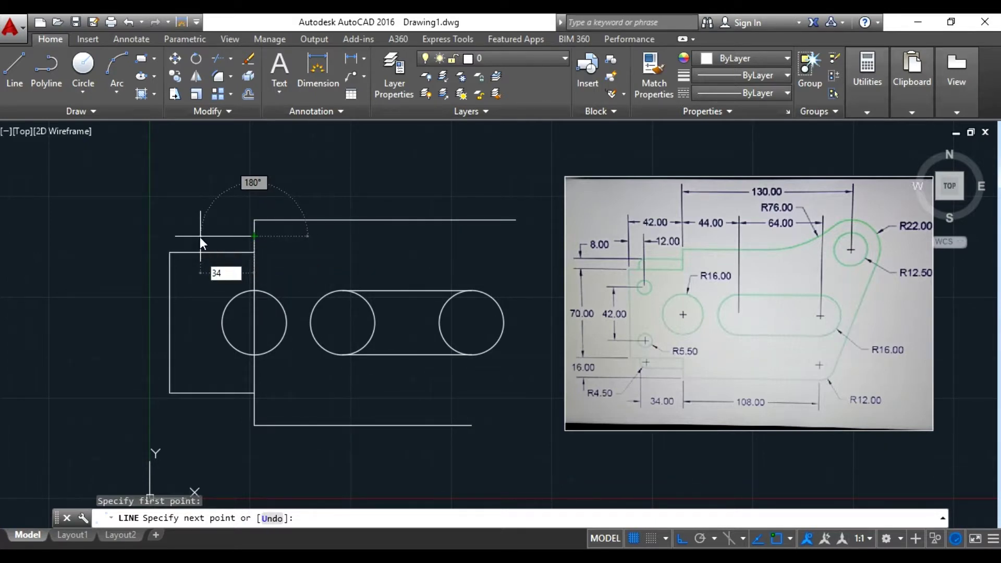
key(Return)
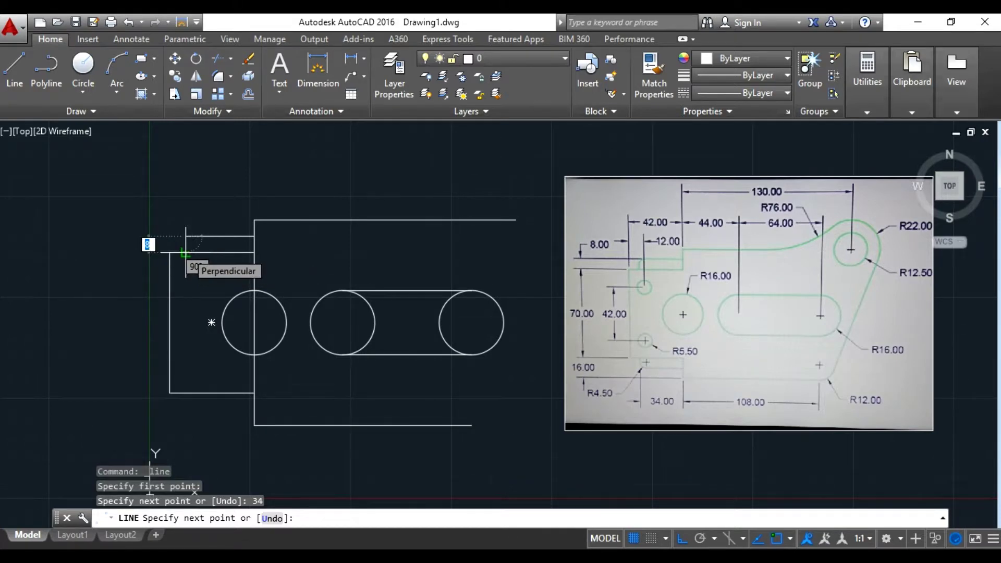
text(8)
key(Return)
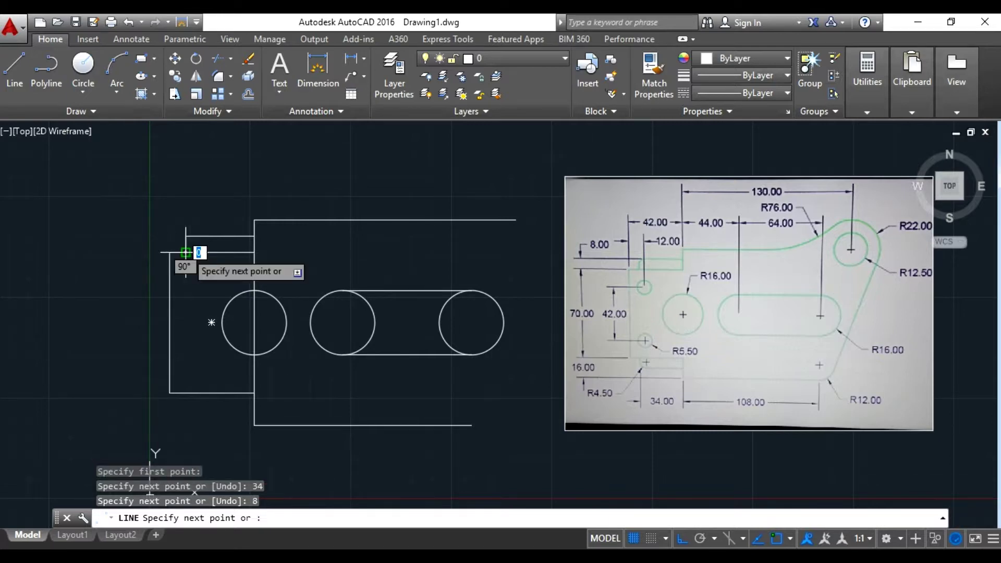
right_click(205, 287)
click(232, 295)
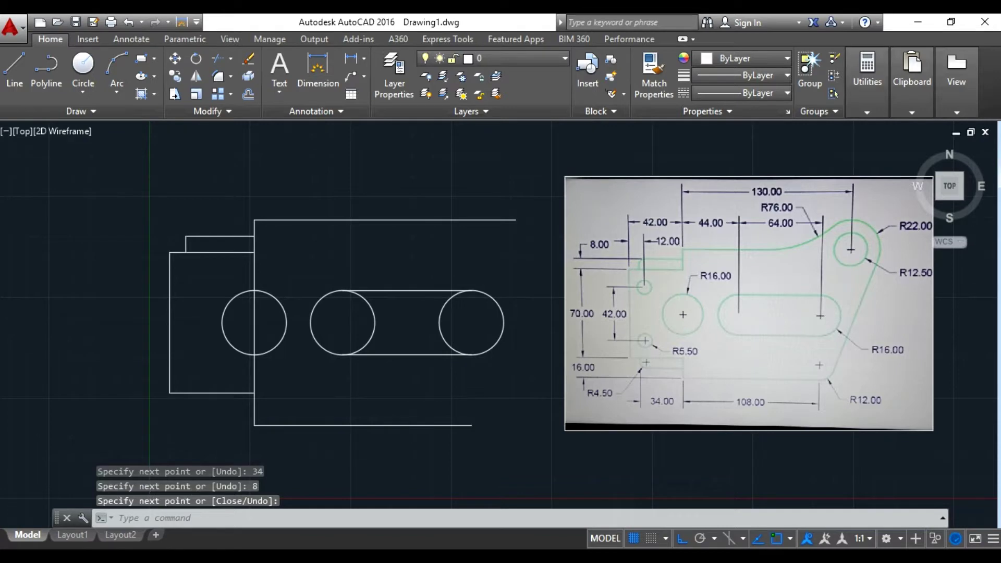
scroll(659, 270, up, 4)
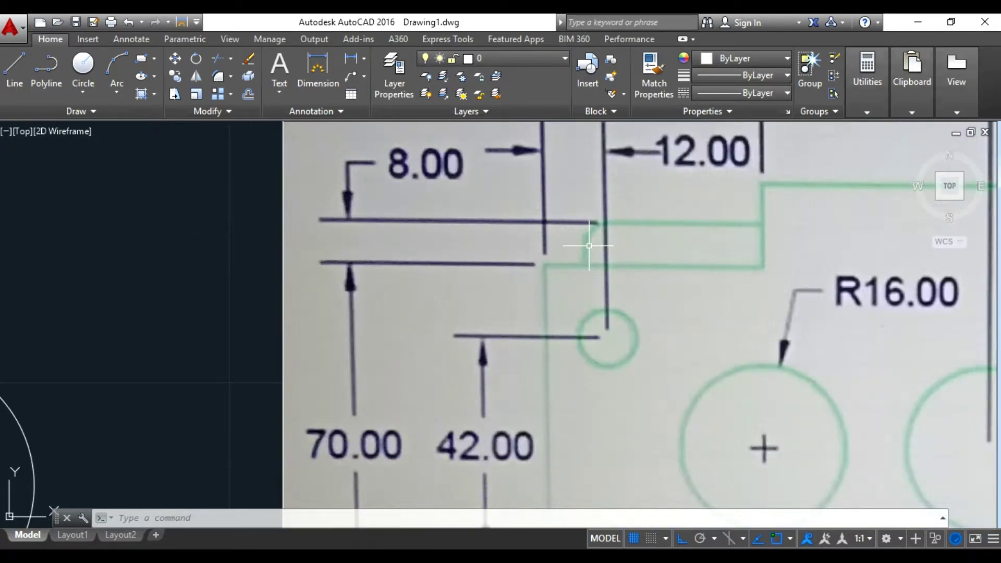
scroll(589, 245, down, 2)
scroll(594, 313, down, 1)
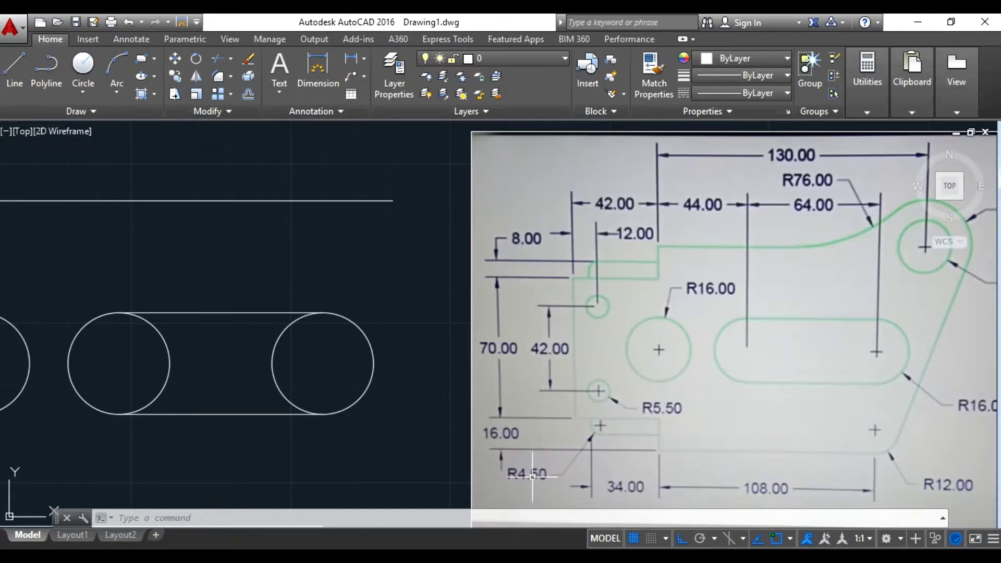
scroll(455, 401, down, 2)
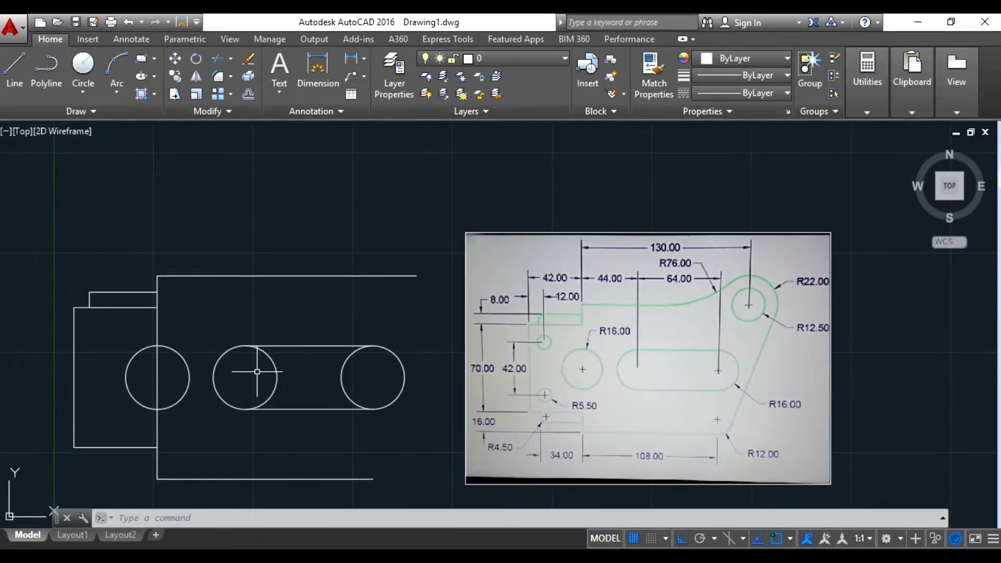
middle_drag(257, 358, 336, 323)
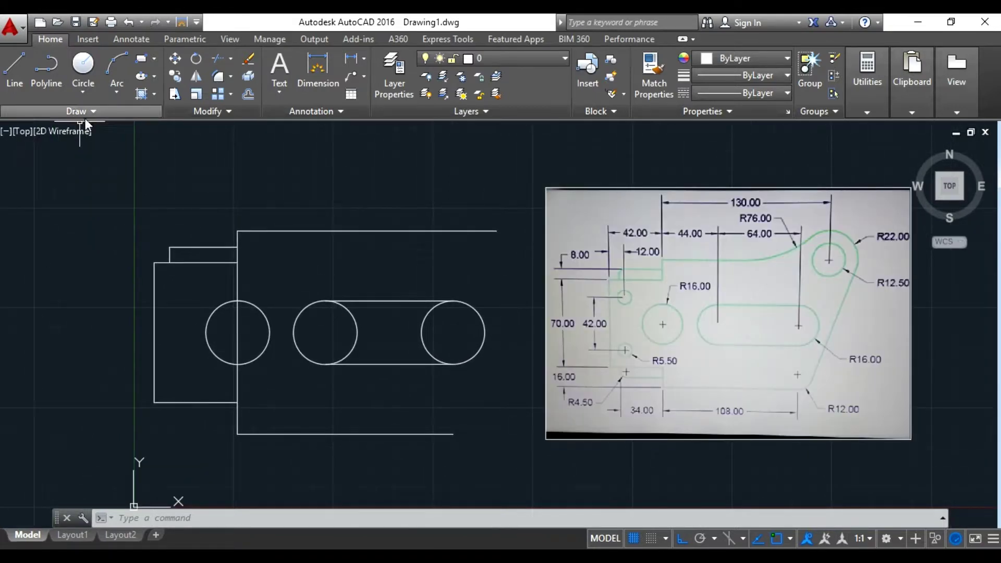
Step: Fillet the step's top short line and left vertical line with radius 4.50
click(217, 78)
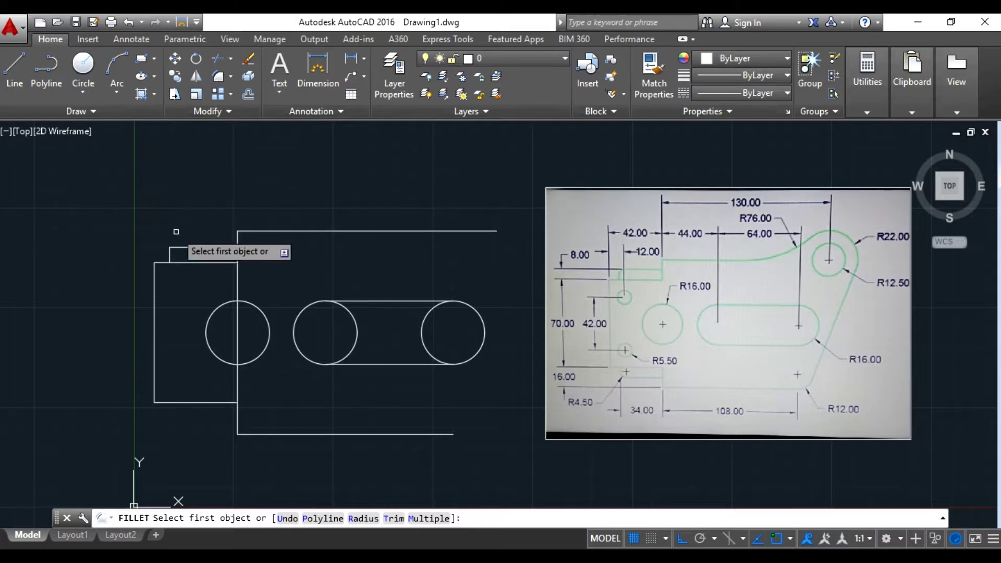
text(r)
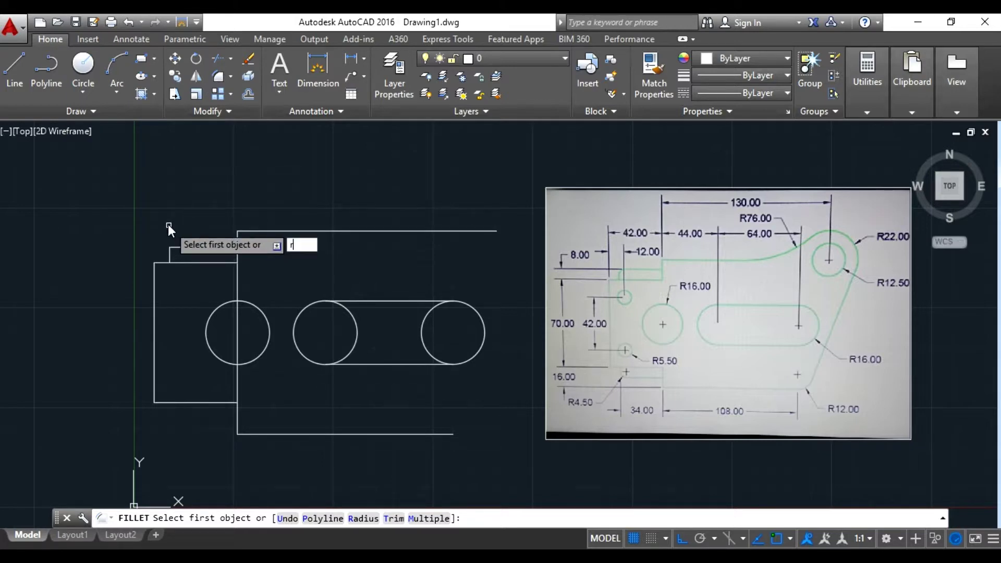
key(Return)
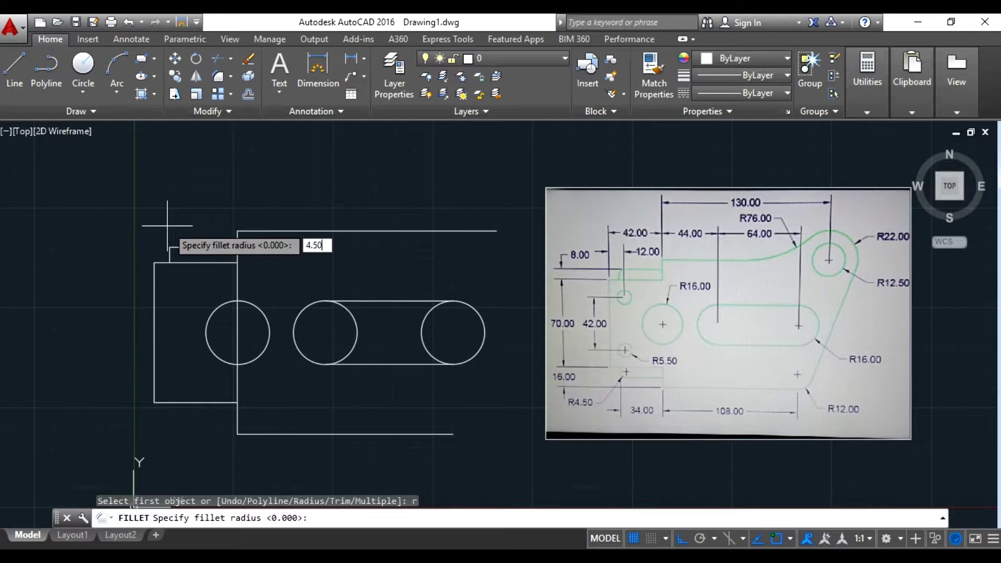
key(Return)
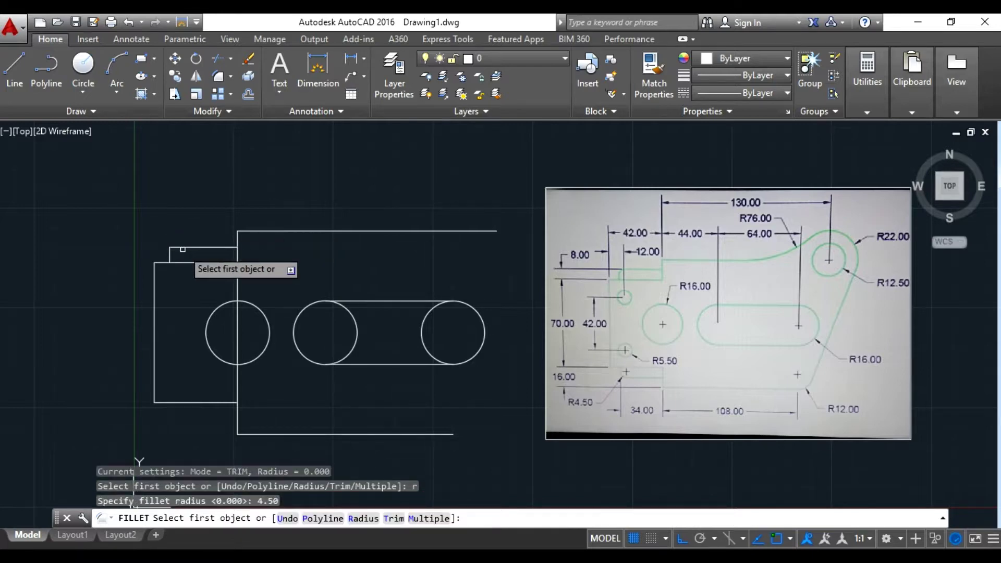
click(183, 249)
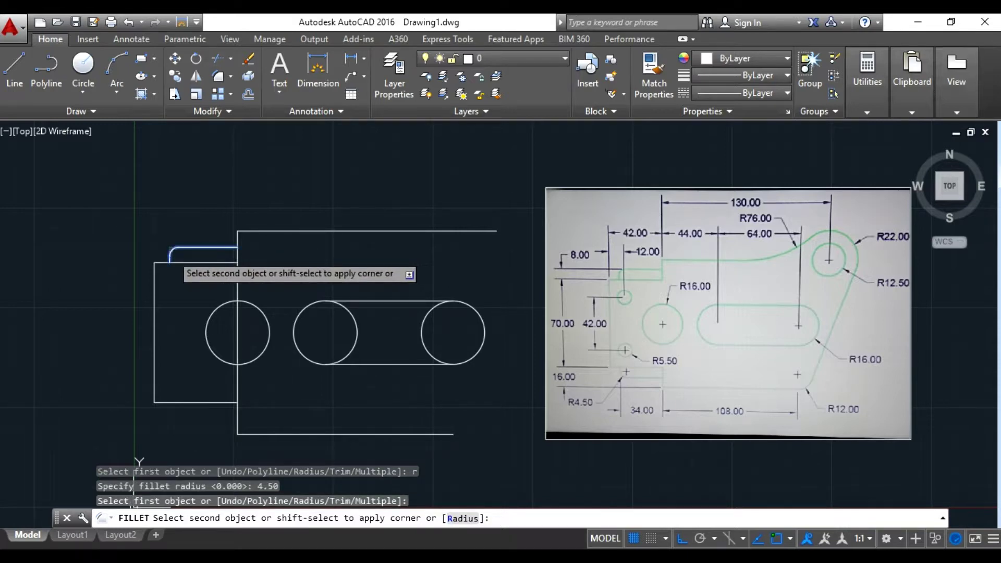
click(155, 266)
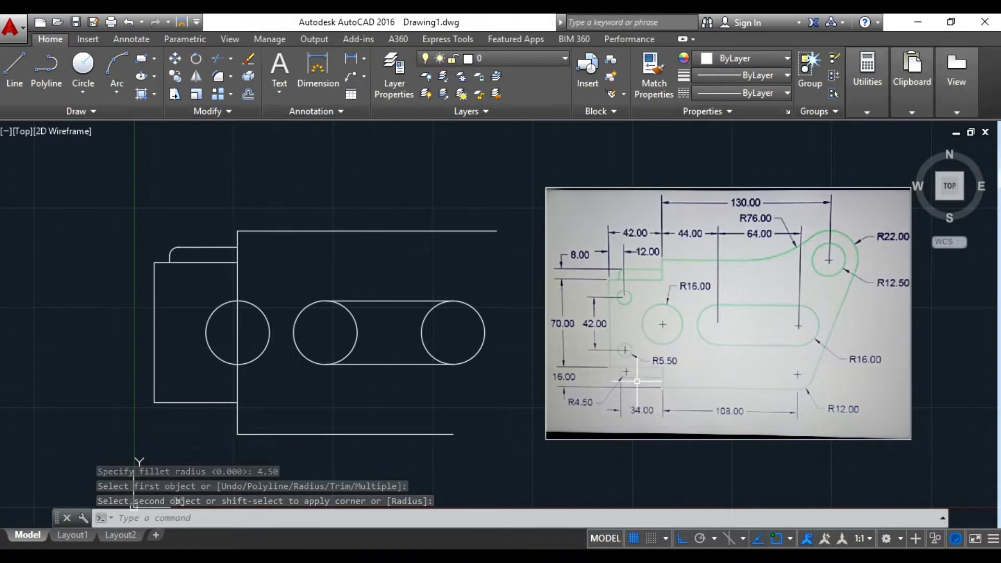
middle_drag(468, 377, 486, 348)
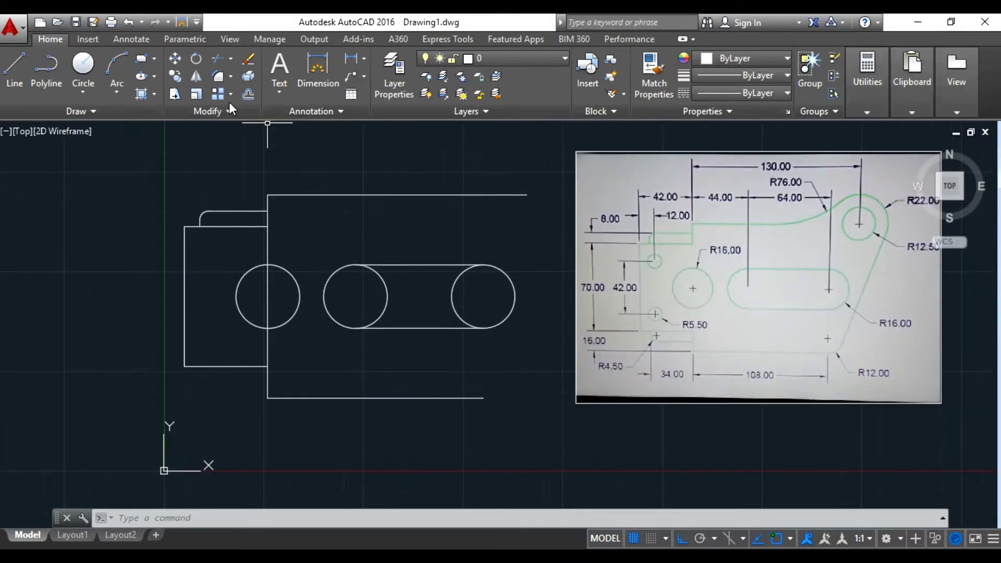
Step: Mirror the step lines and fillet arc about a horizontal axis through the circle centre, keeping originals
click(197, 77)
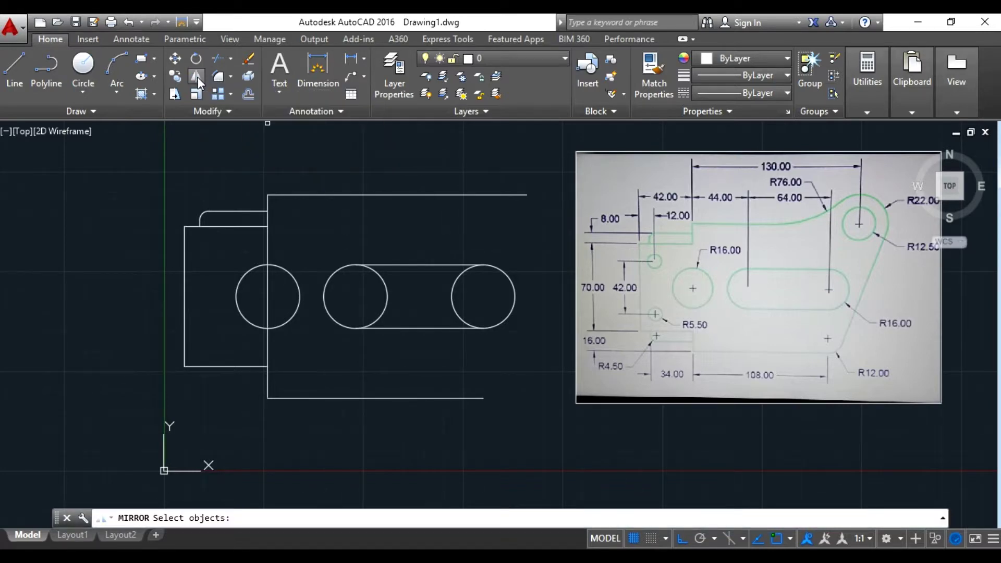
click(250, 211)
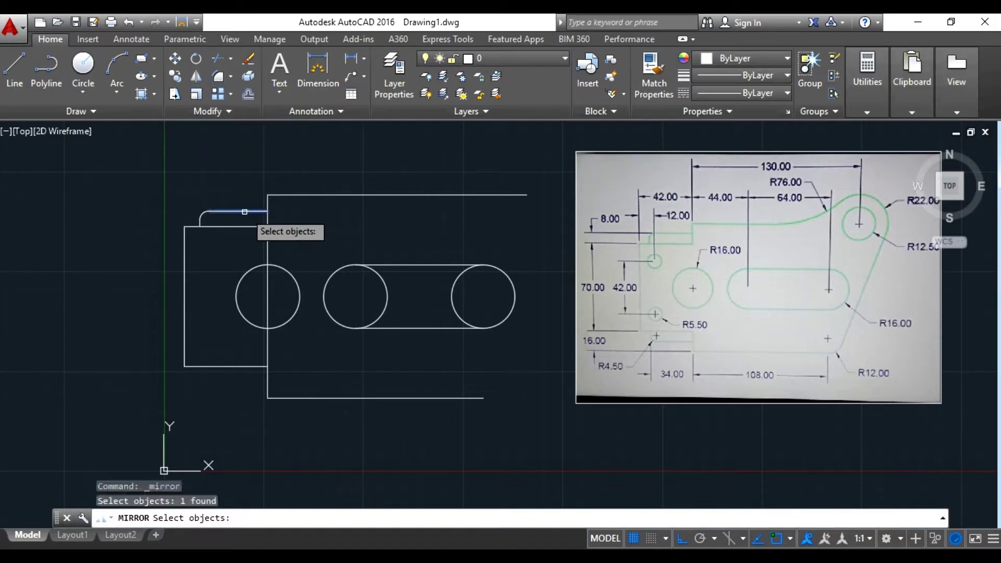
click(204, 213)
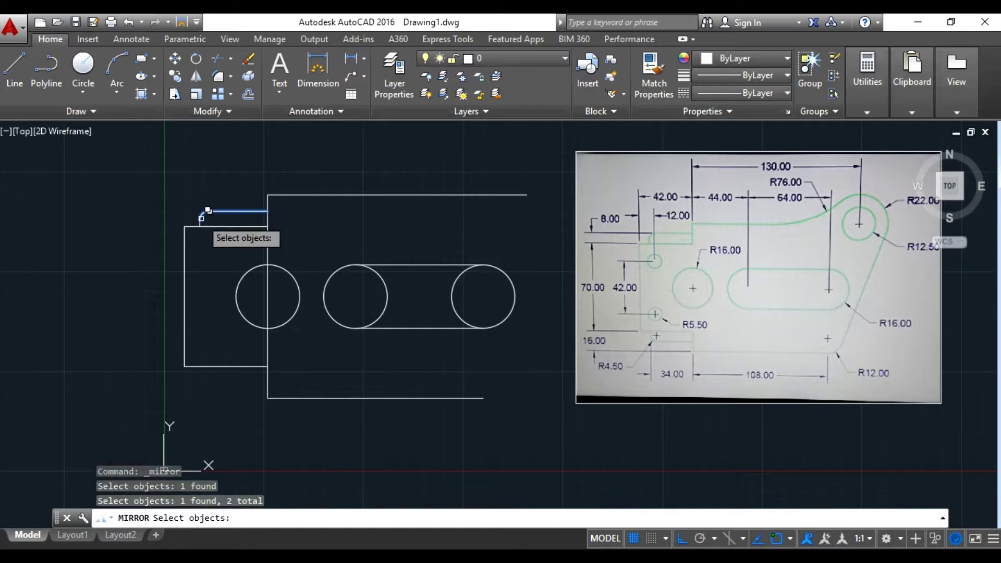
click(201, 223)
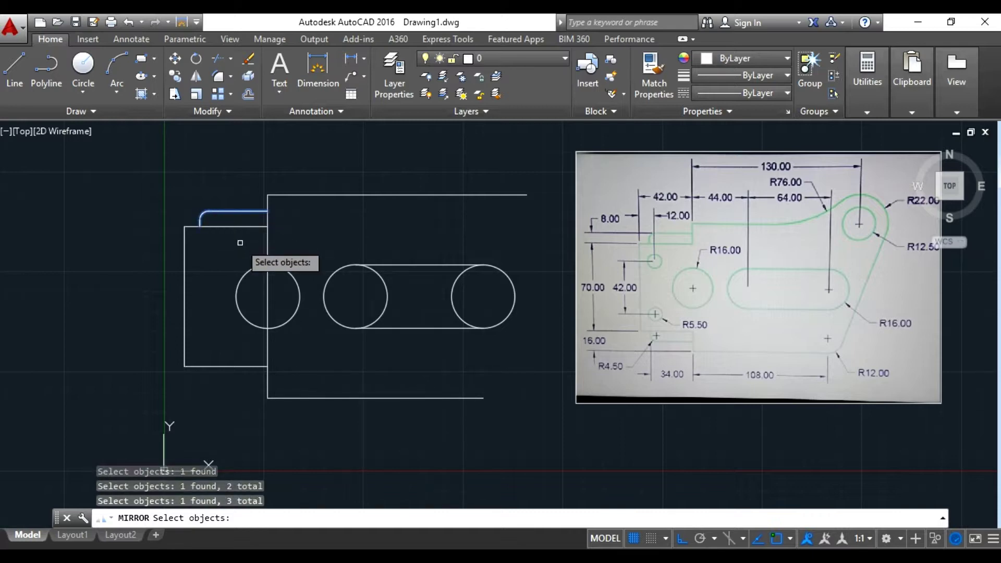
key(Return)
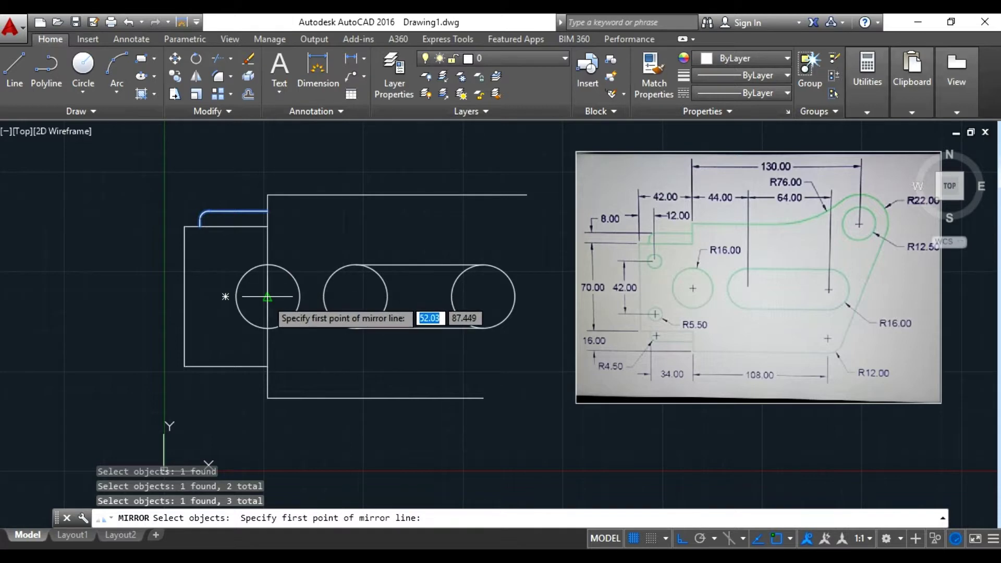
click(268, 297)
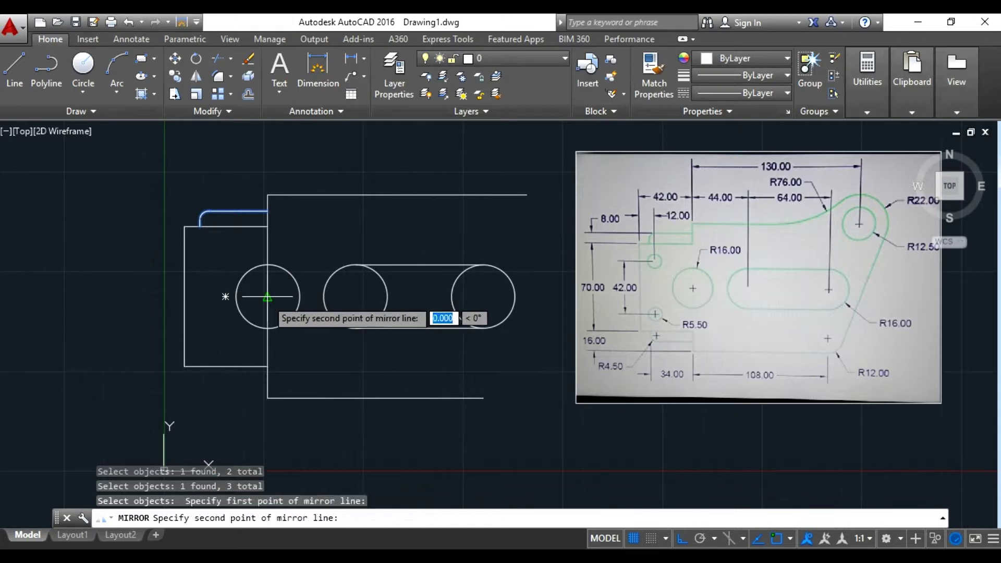
click(186, 297)
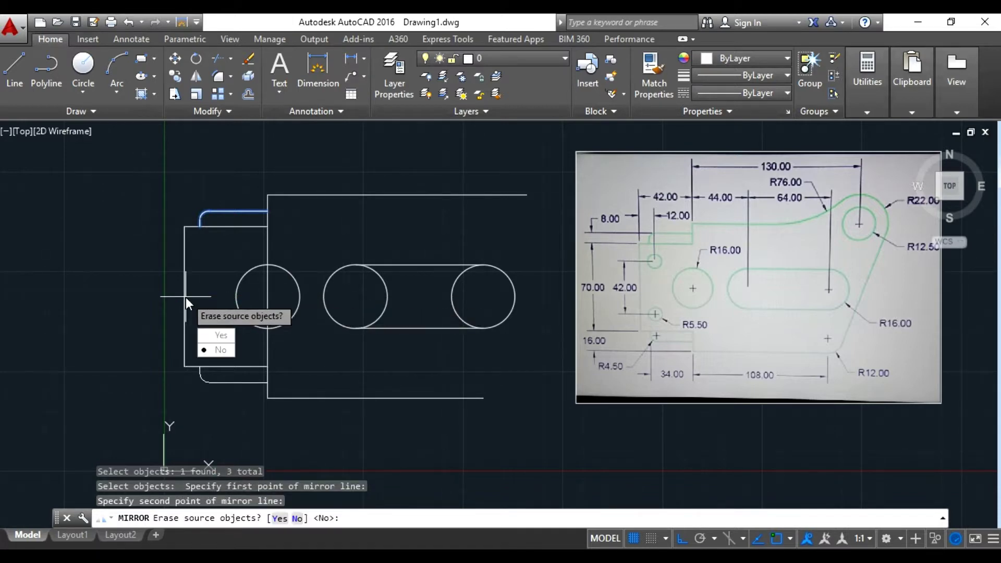
click(228, 354)
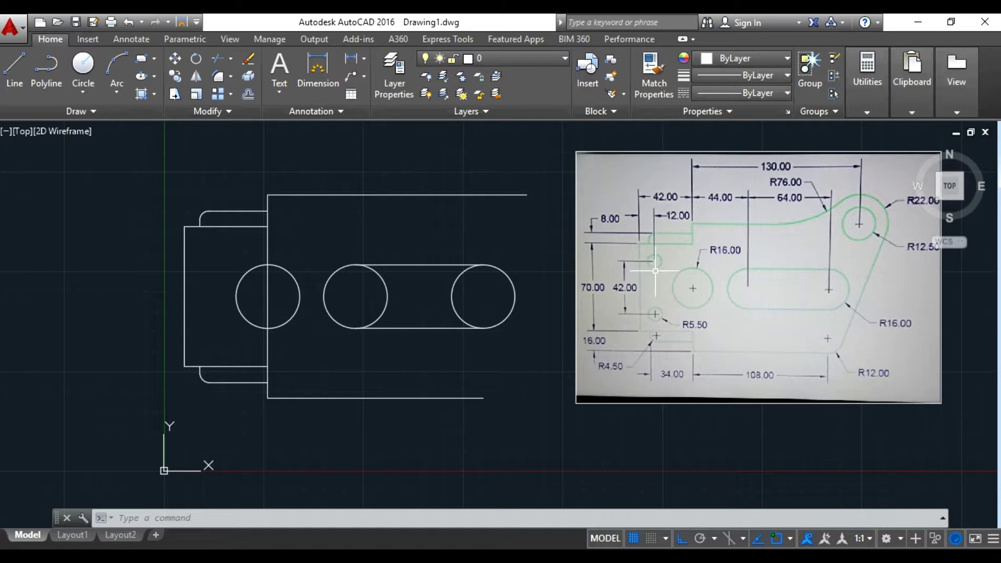
Step: Draw an L-shaped line from the left edge's midpoint, 12 units across then 21 units up
click(14, 68)
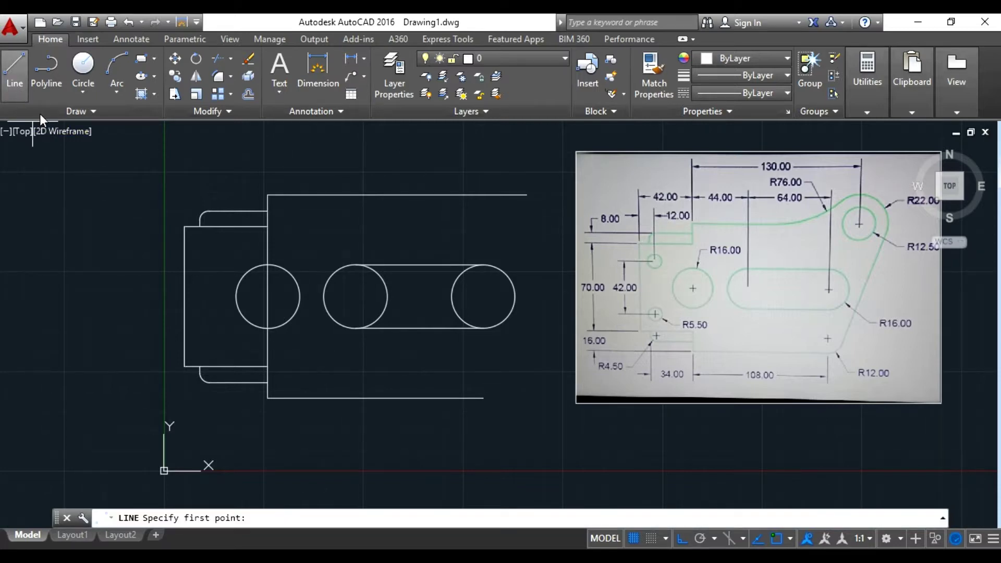
click(184, 297)
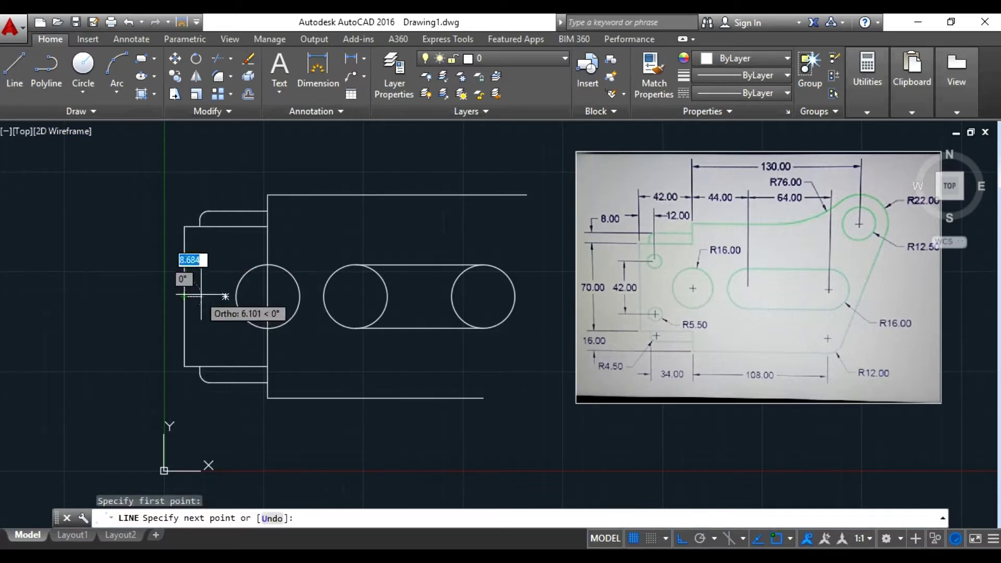
text(12)
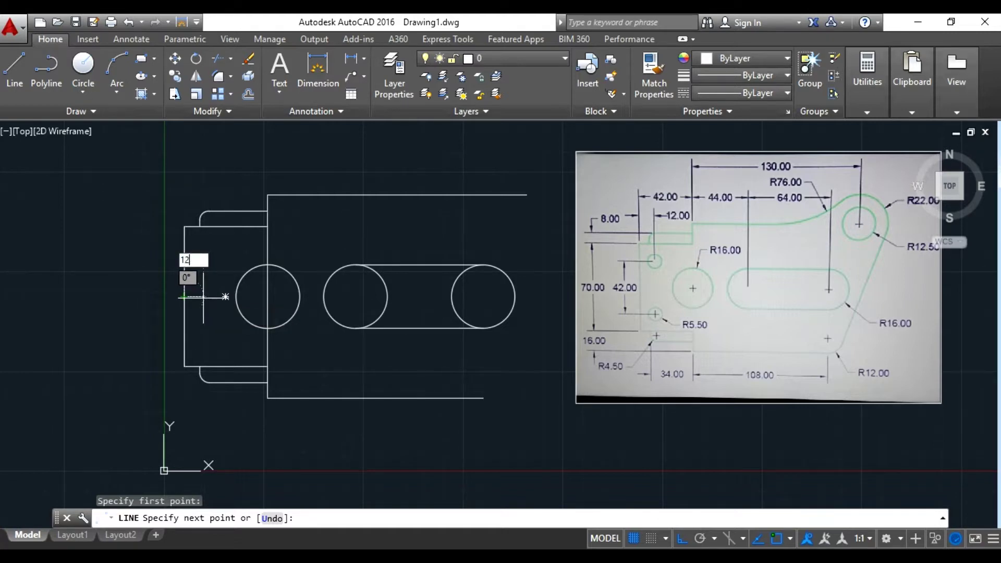
key(Return)
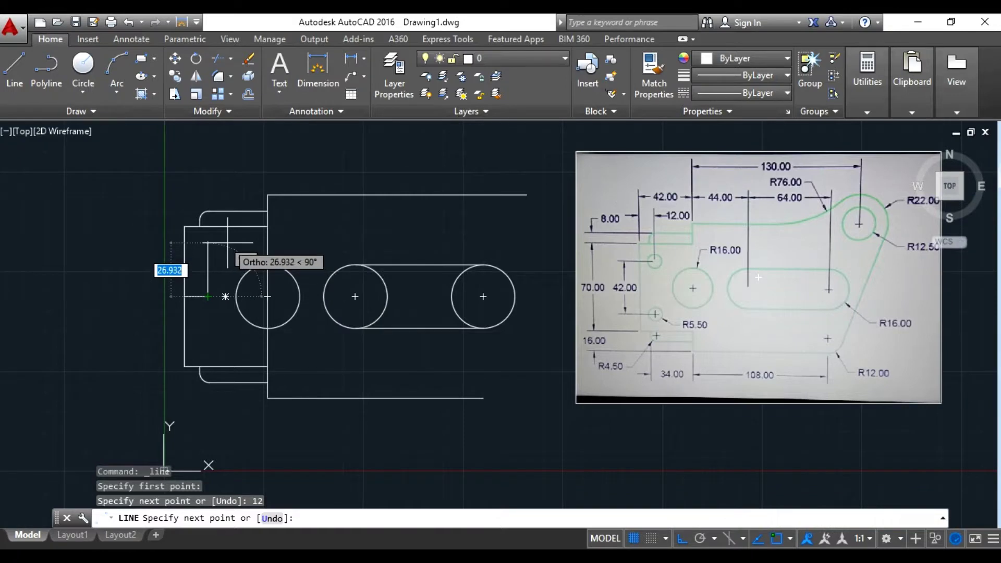
text(21)
key(Return)
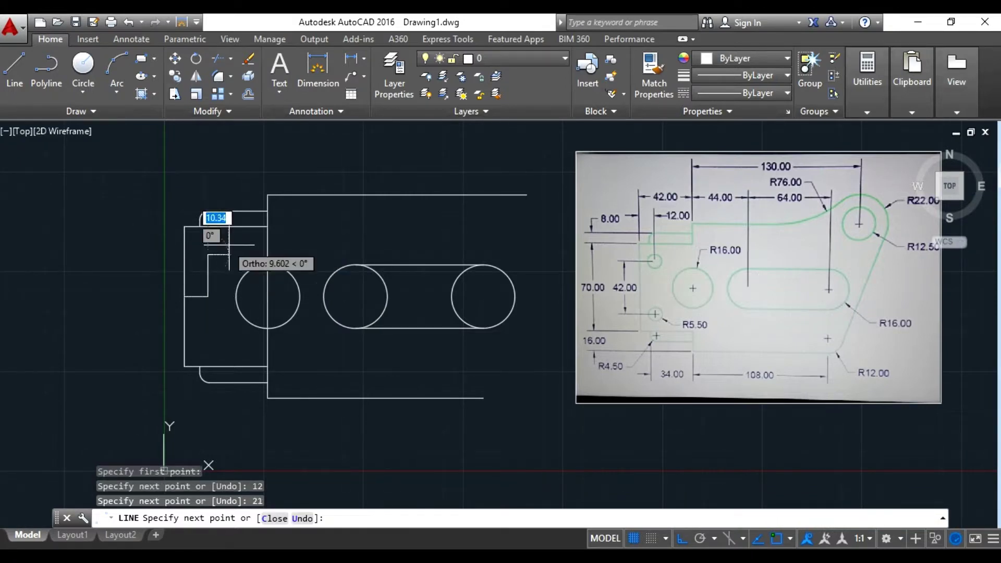
right_click(237, 253)
click(253, 262)
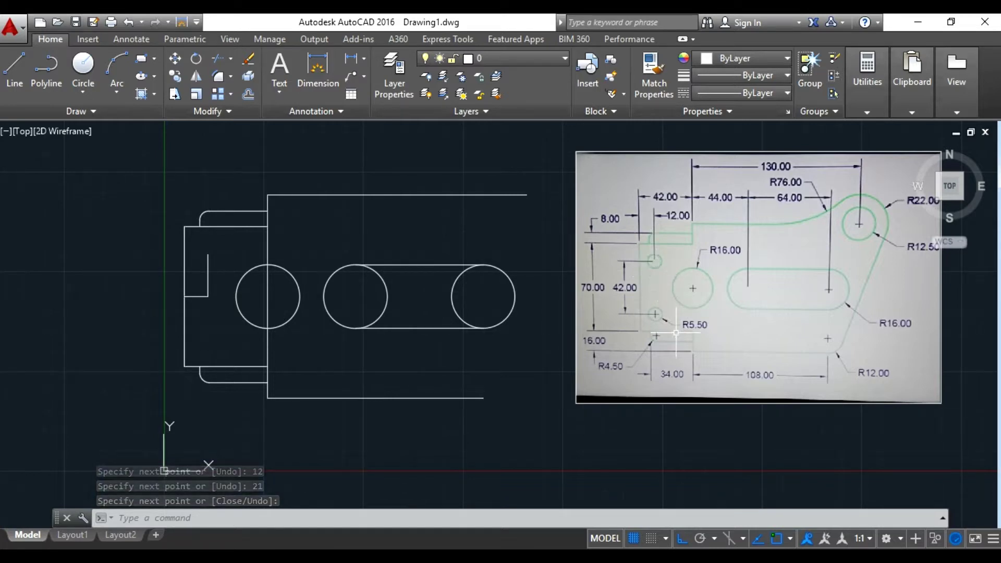
Step: Draw a radius 5.50 circle centred on the top end of the vertical line
click(90, 95)
click(102, 123)
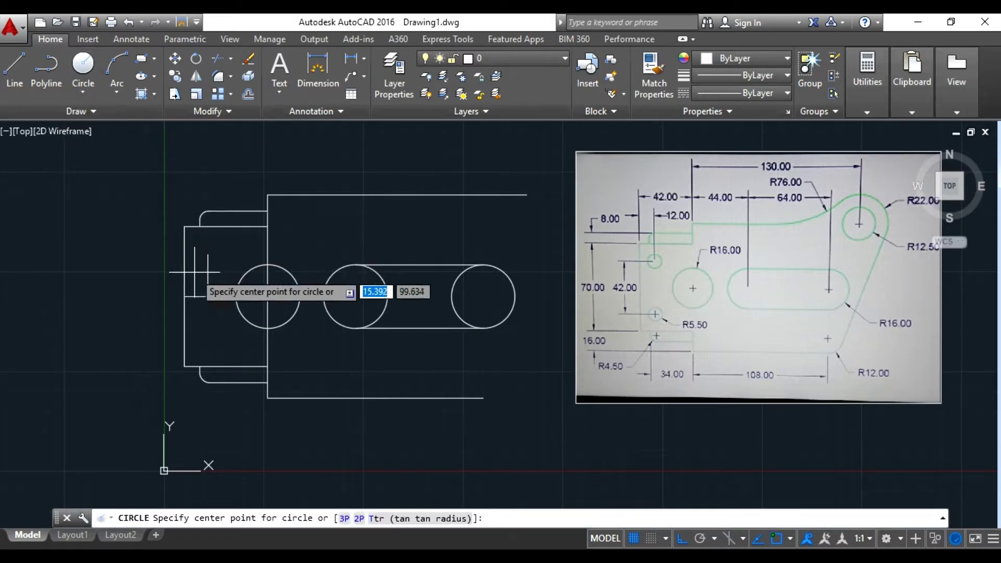
click(207, 255)
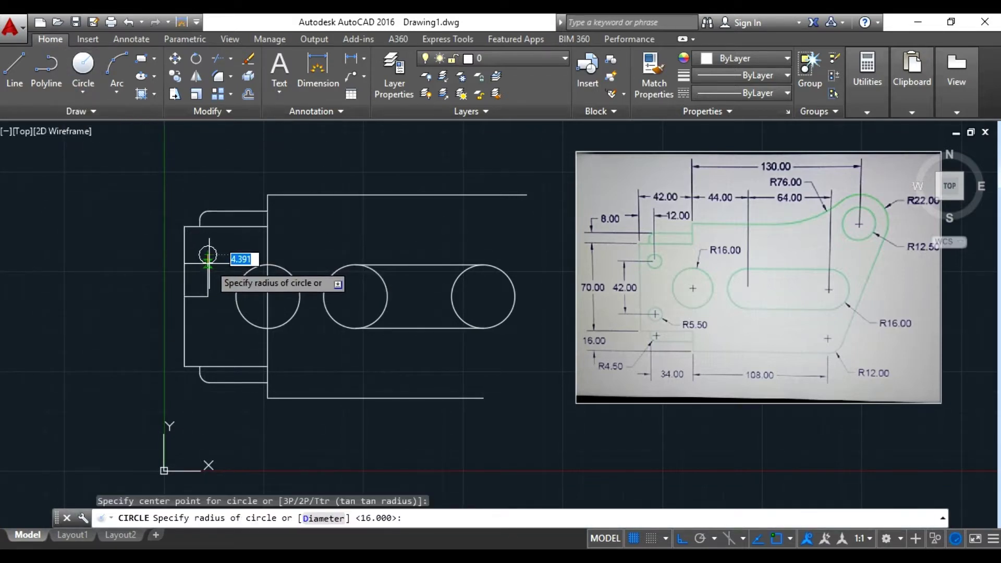
text(5.)
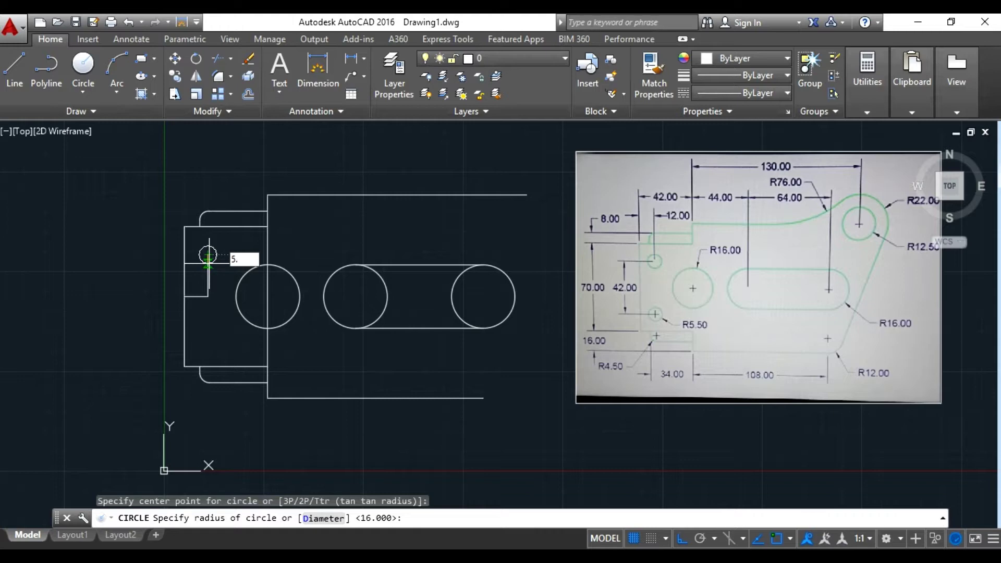
text(50)
key(Return)
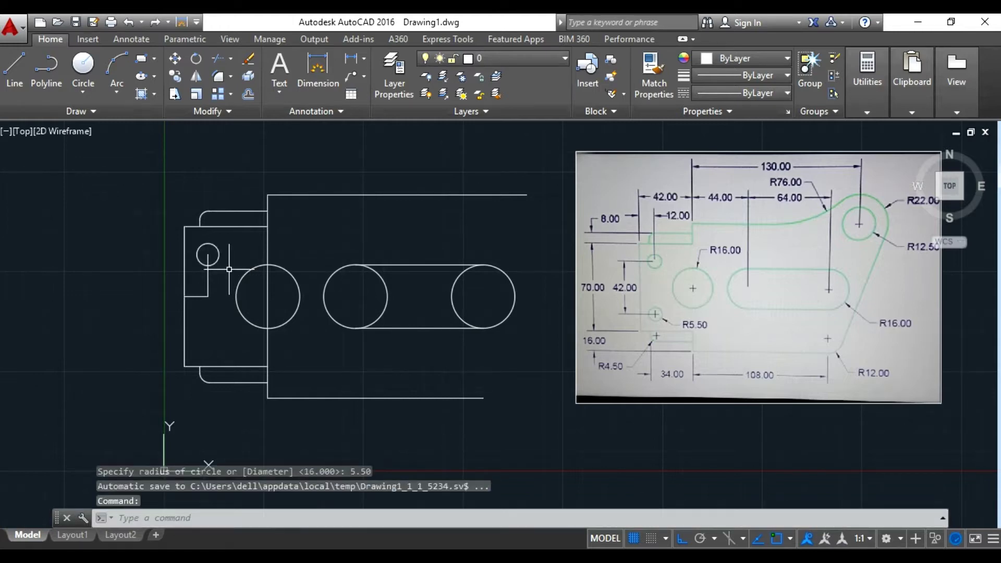
Step: Mirror the small circle and its vertical line about the horizontal line, keeping the originals
click(199, 78)
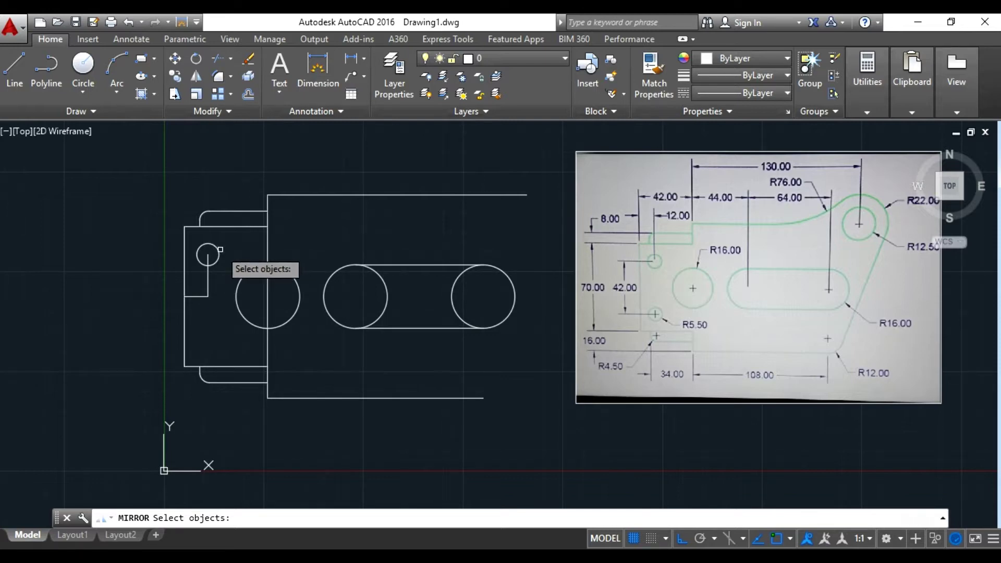
click(219, 252)
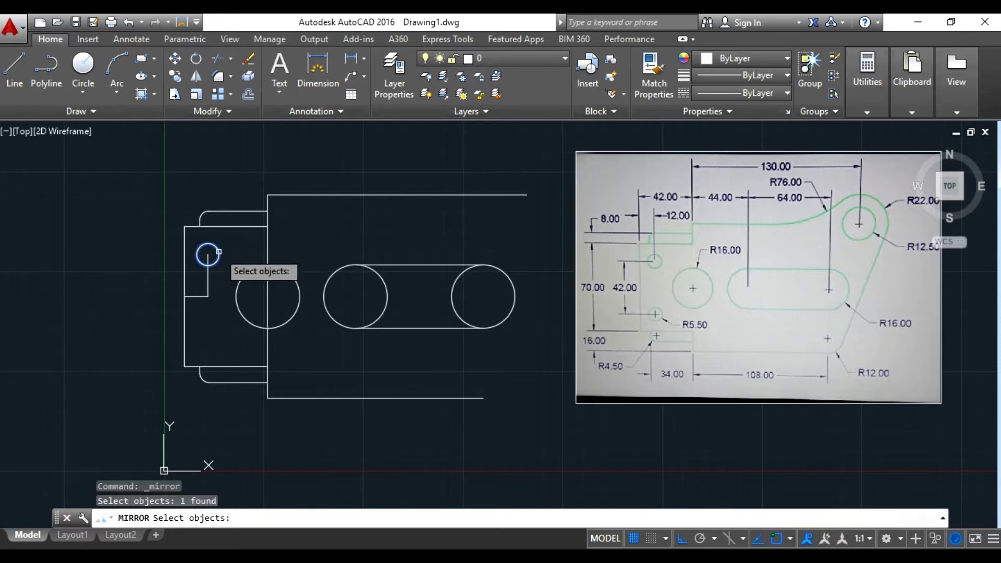
click(209, 288)
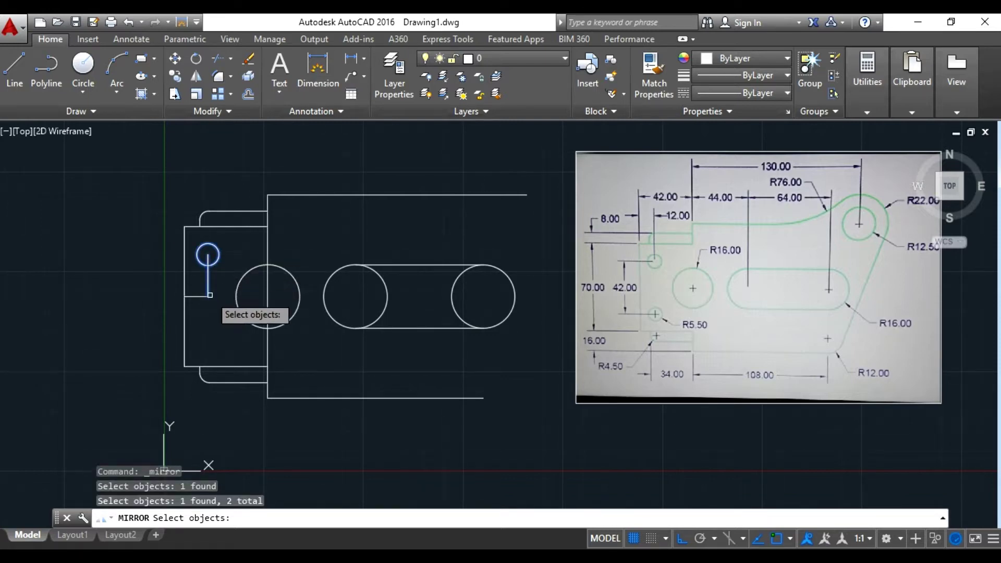
key(Return)
click(183, 296)
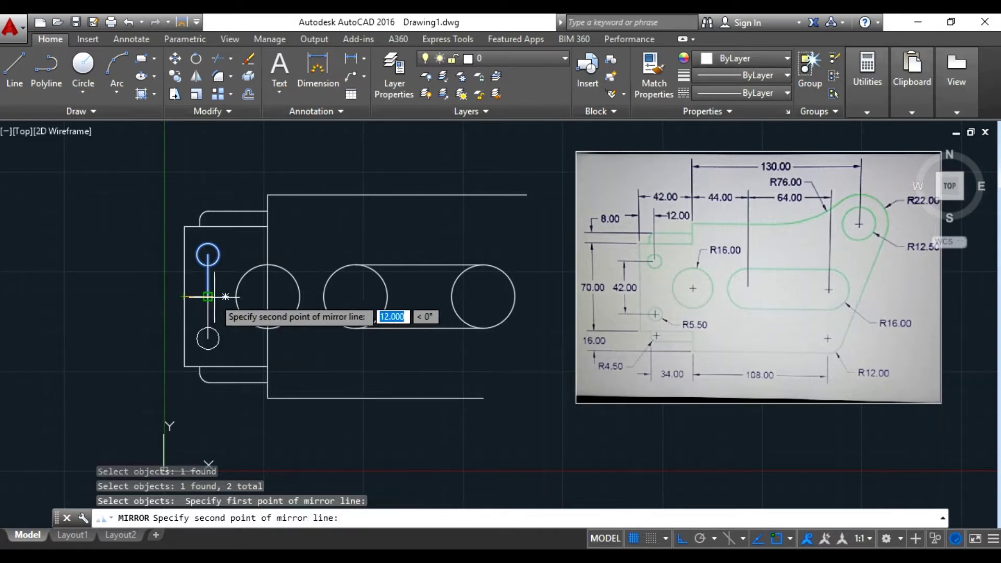
click(267, 296)
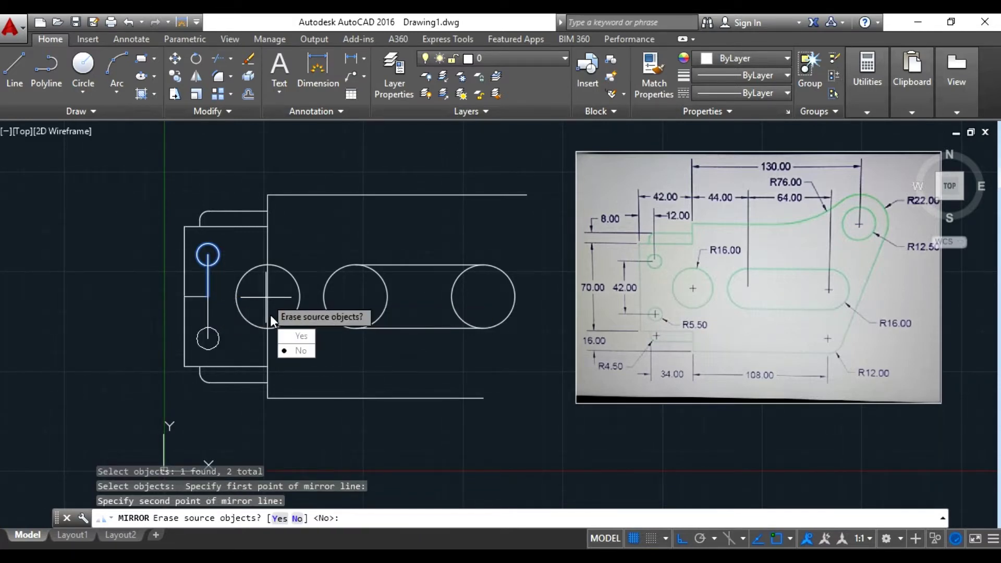
click(295, 348)
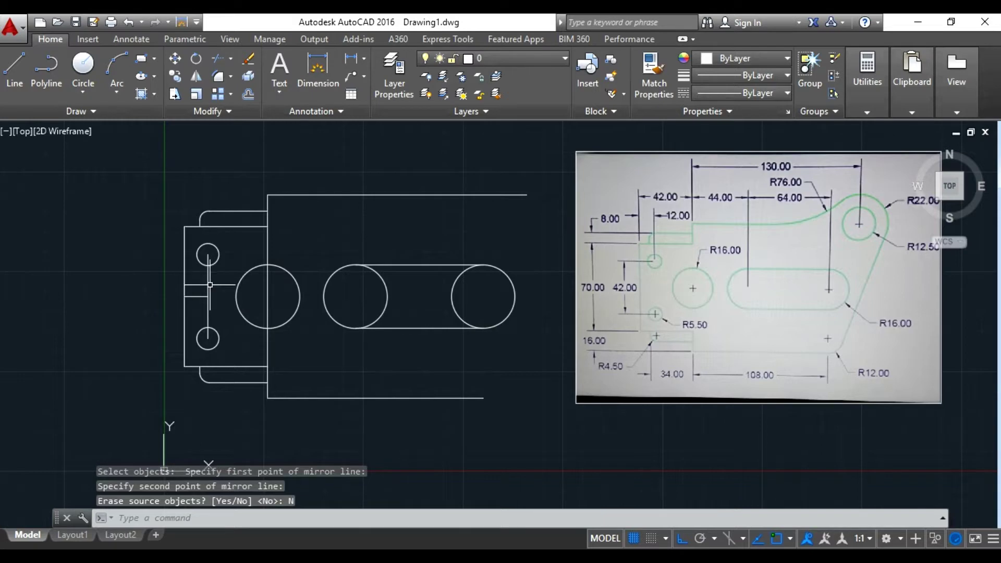
middle_drag(409, 277, 367, 279)
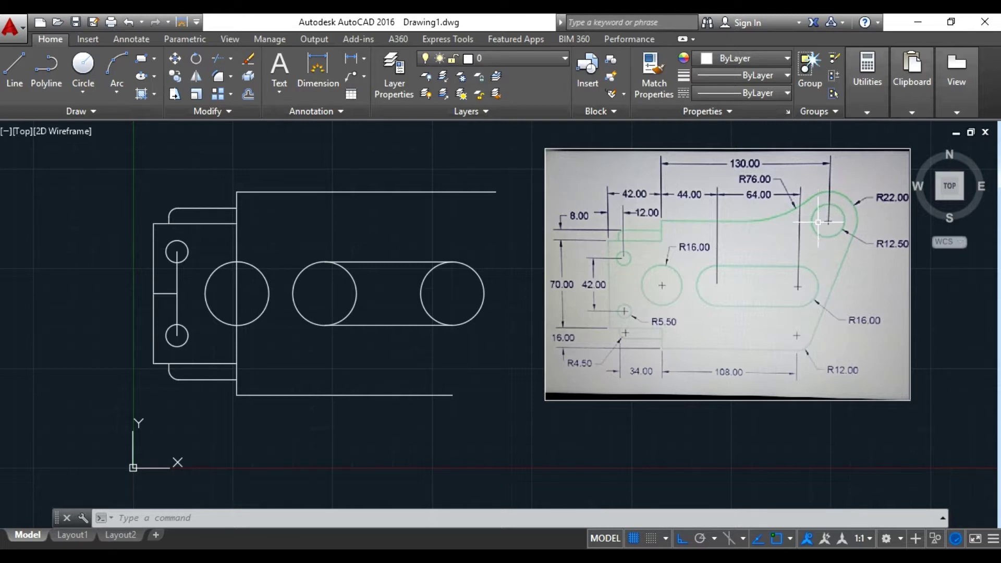
Step: Draw concentric circles of radius 12.50 and 22 at the top line's right endpoint
click(91, 96)
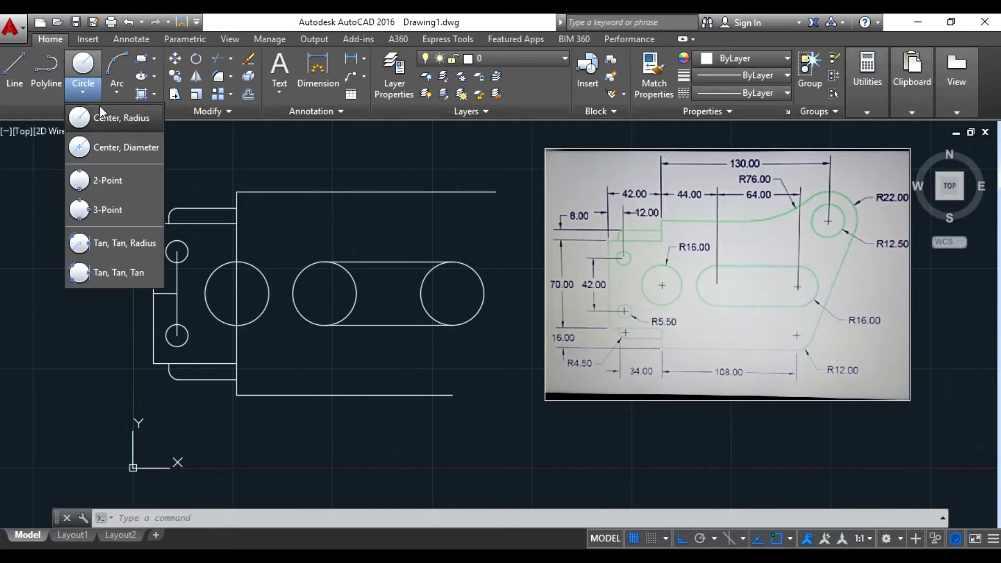
click(111, 124)
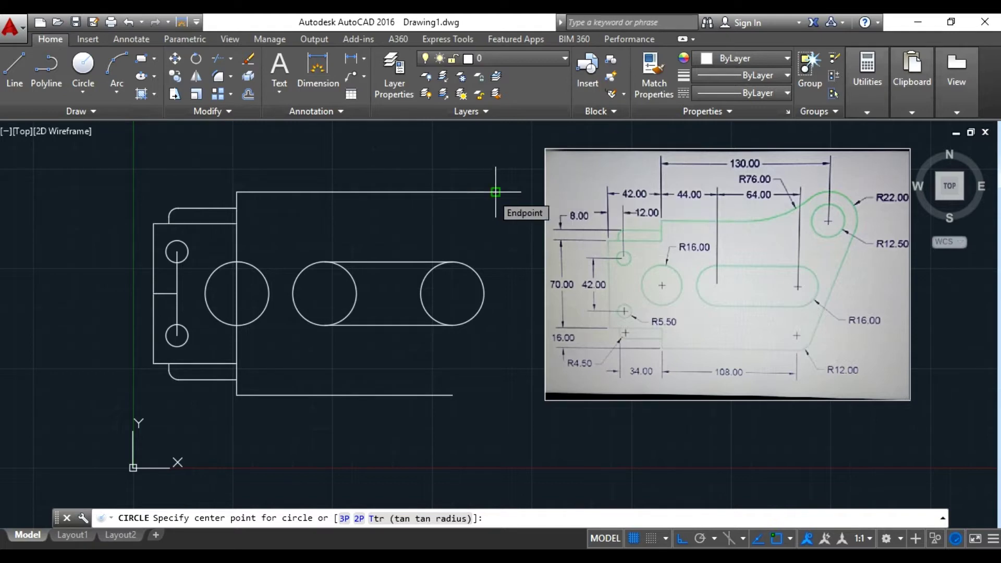
click(495, 192)
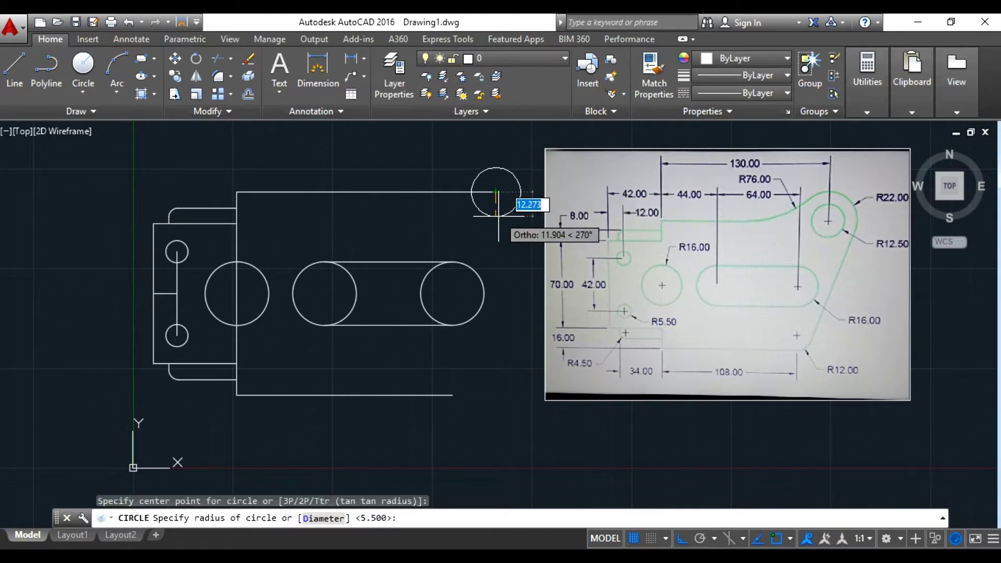
text(12.)
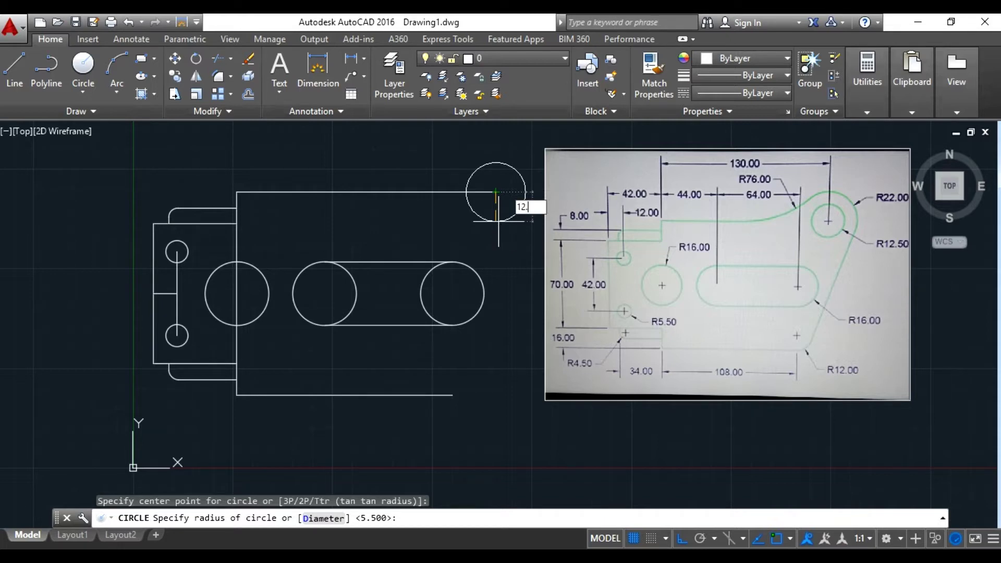
text(50)
key(Return)
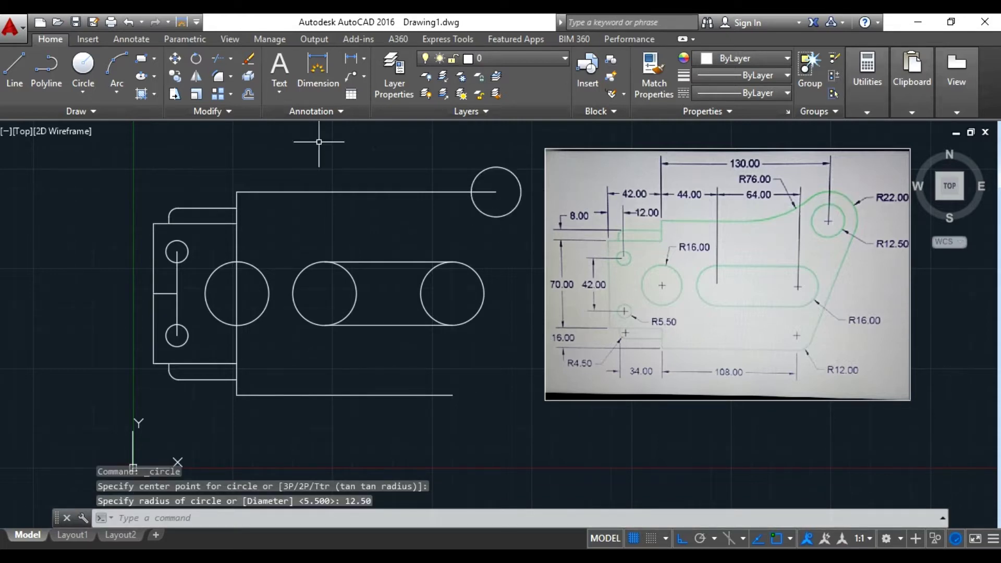
right_click(167, 162)
click(170, 165)
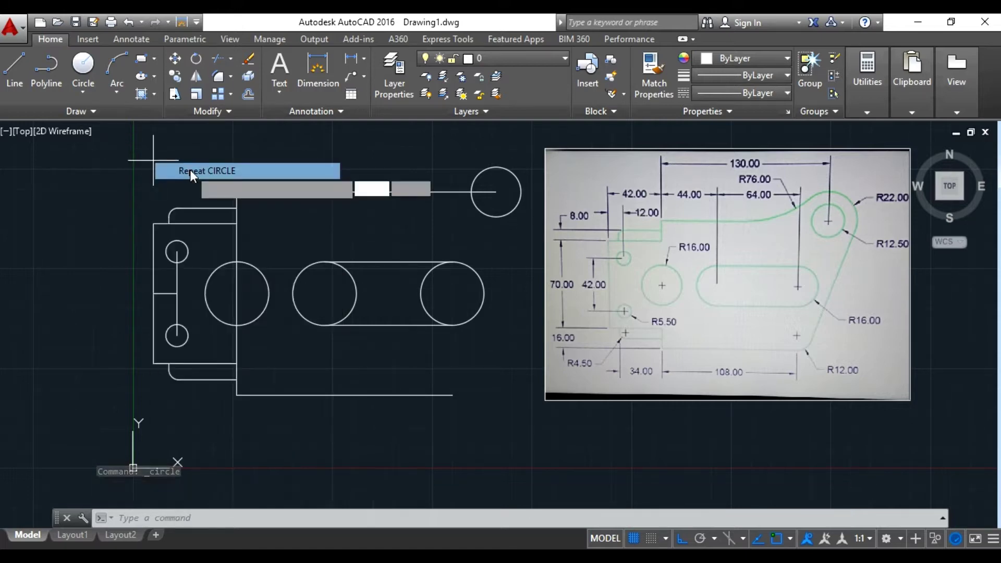
click(496, 192)
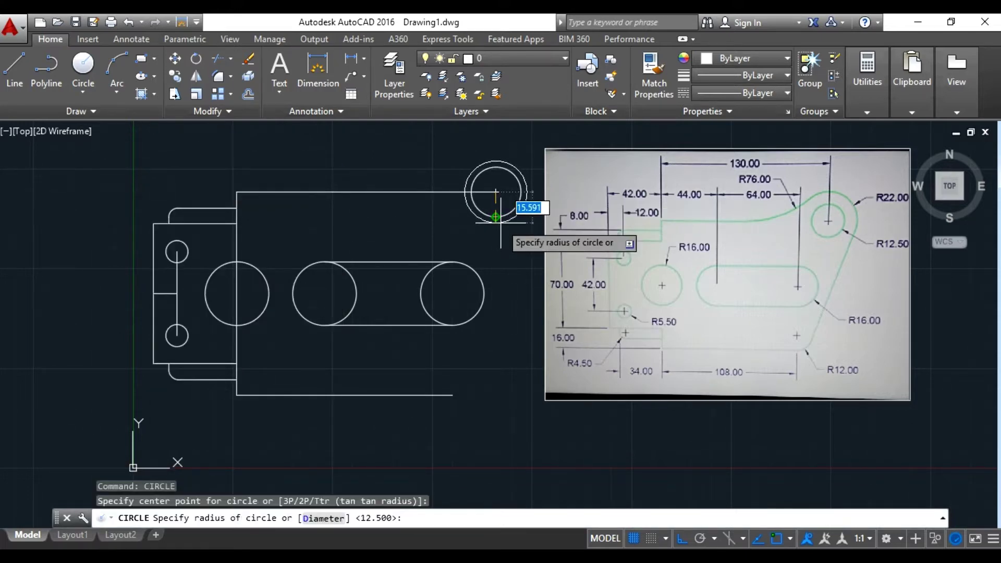
key(Return)
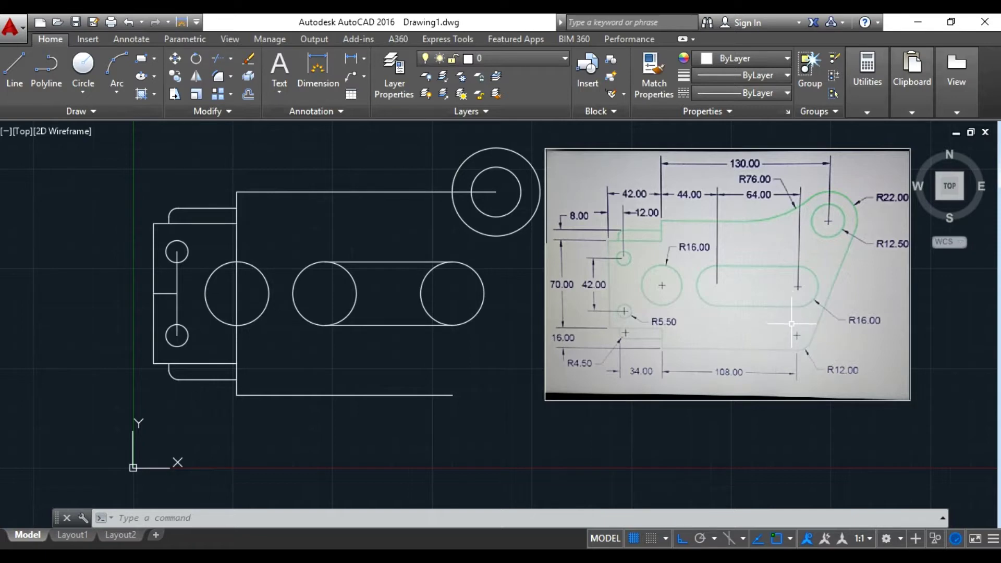
Step: Draw a two-point circle of diameter 24 at the bottom line's right end
click(80, 96)
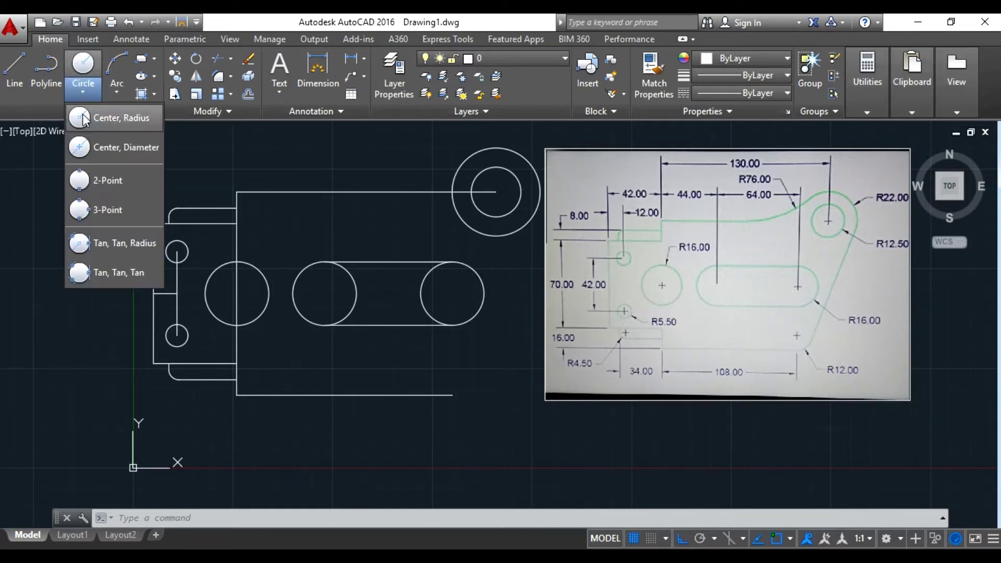
click(114, 189)
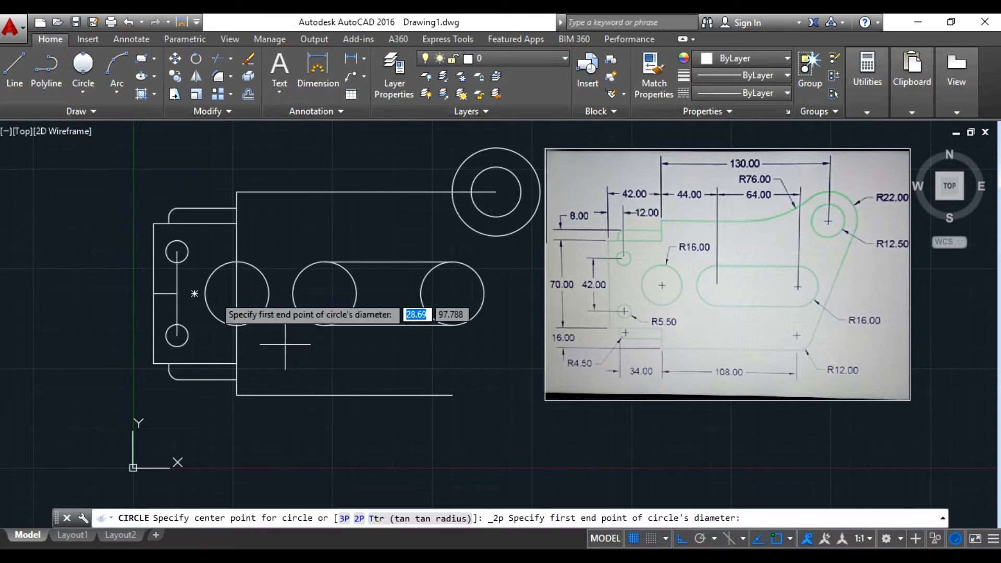
click(452, 395)
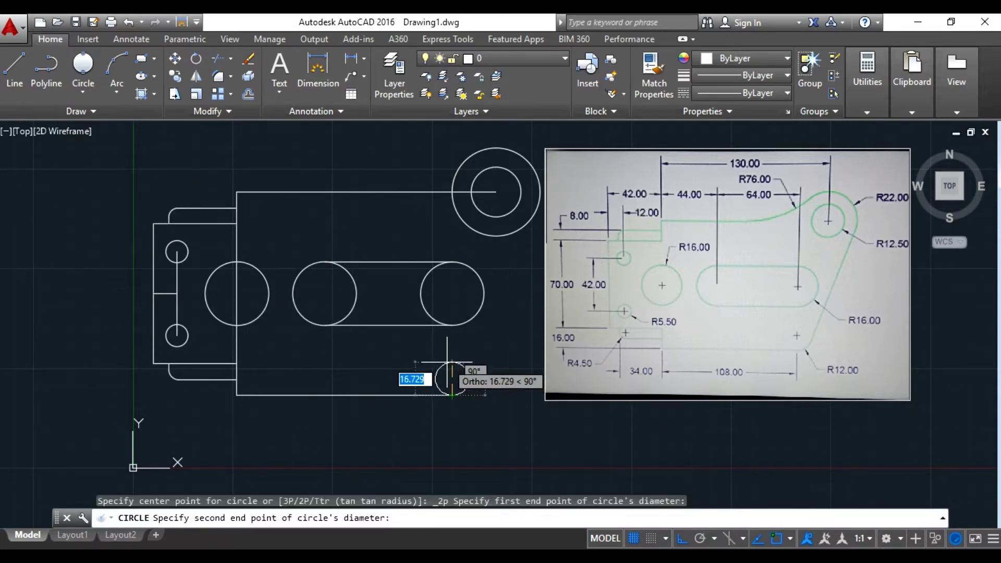
text(24)
key(Return)
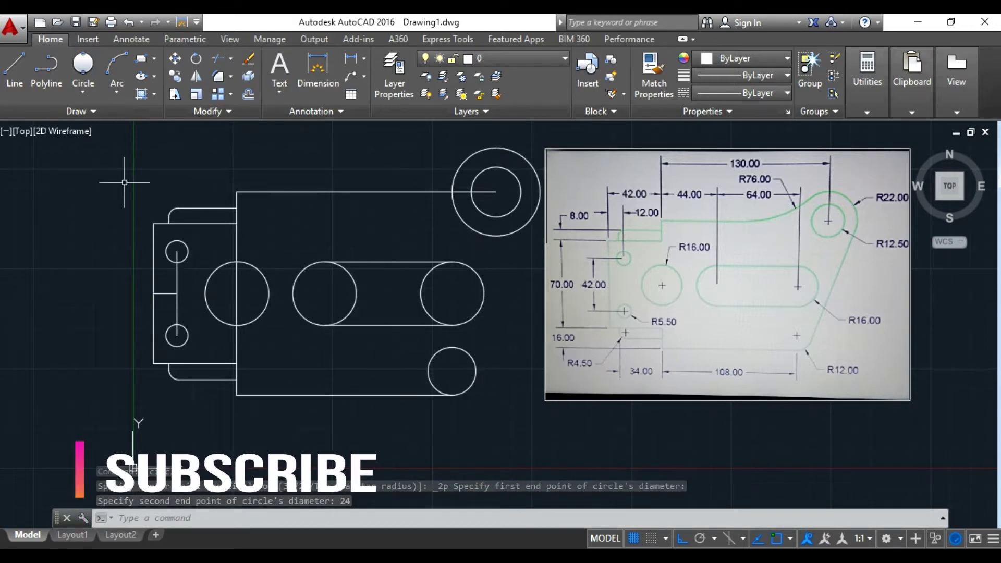
Step: Draw a line tangent to the lower-right circle and the large top-right circle
click(12, 83)
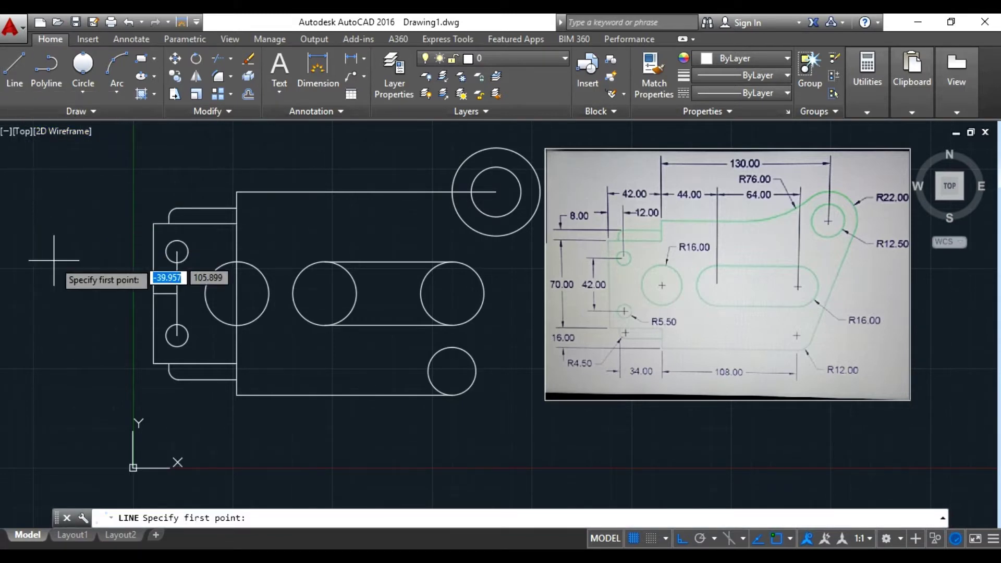
shift+right_click(56, 286)
click(126, 420)
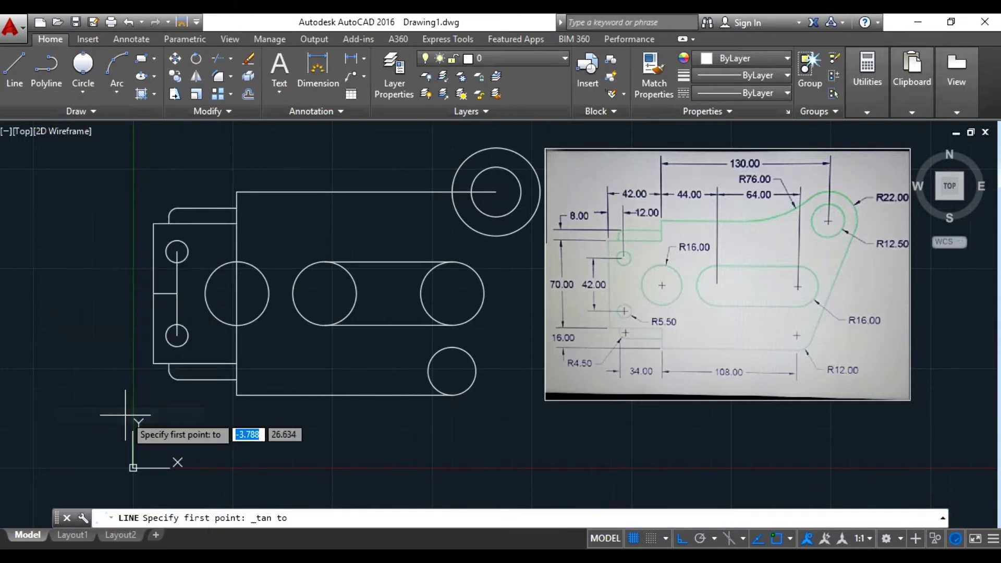
click(472, 389)
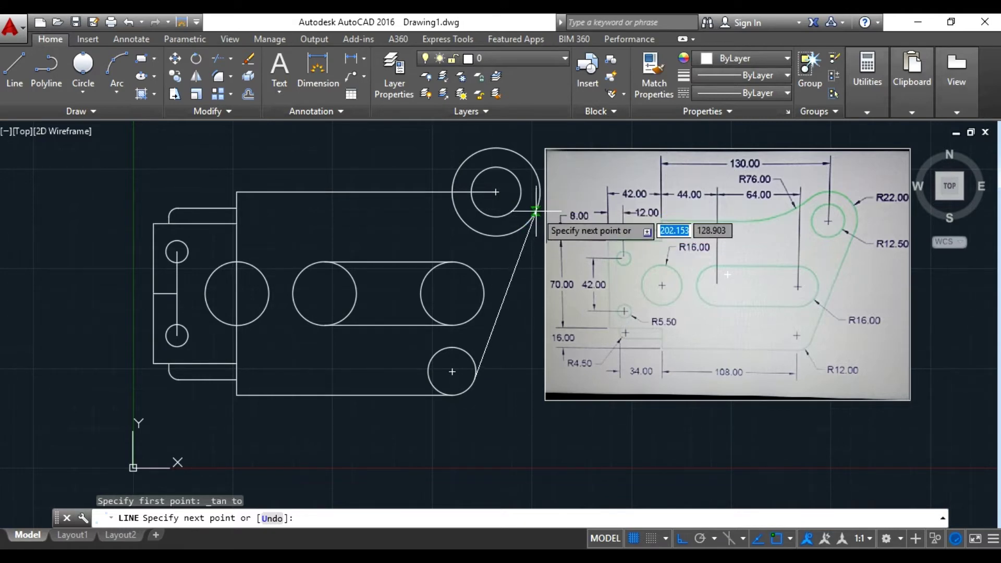
click(536, 206)
click(491, 337)
right_click(494, 348)
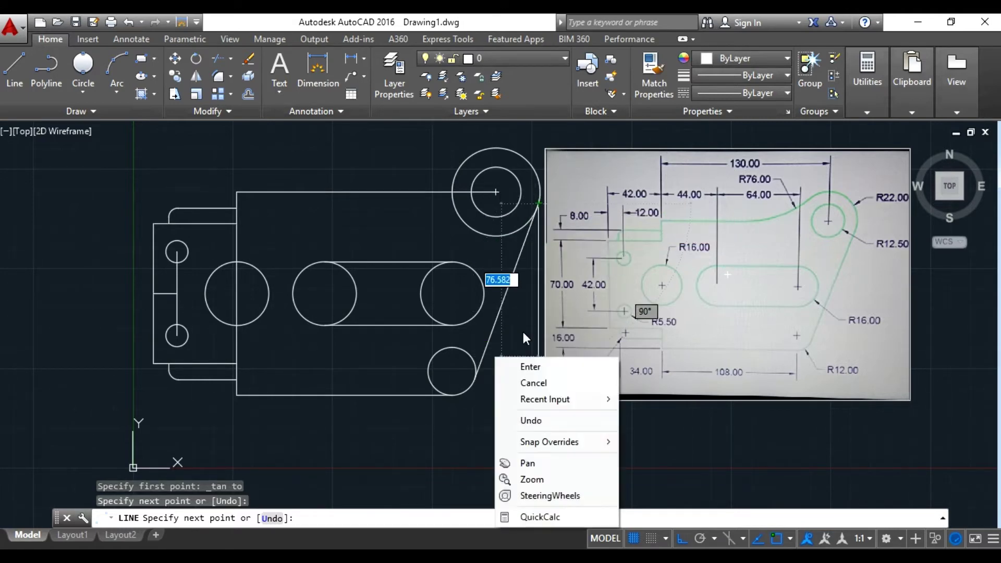
click(519, 364)
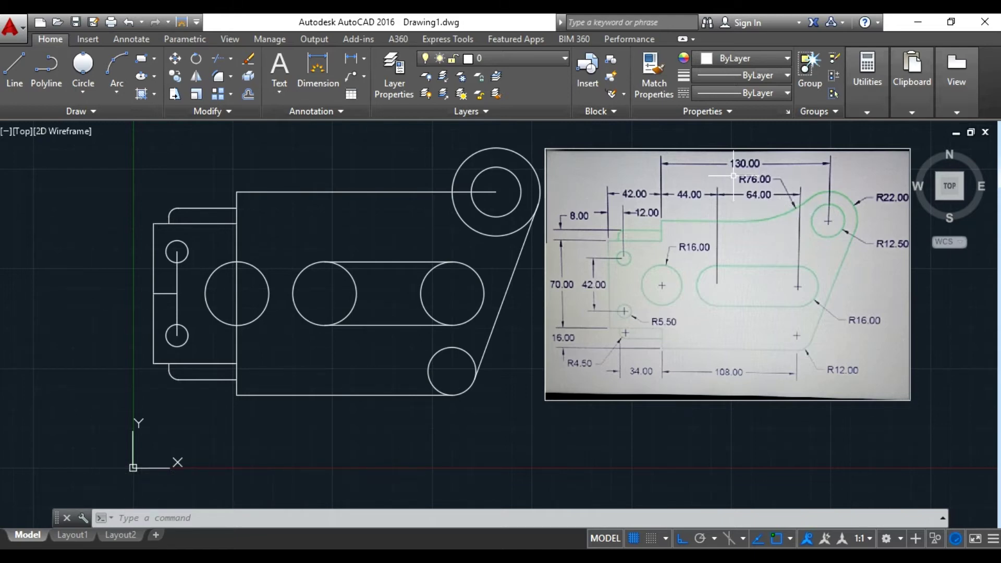
Step: Fillet the plate's top edge into the large right circle with radius 76
click(218, 76)
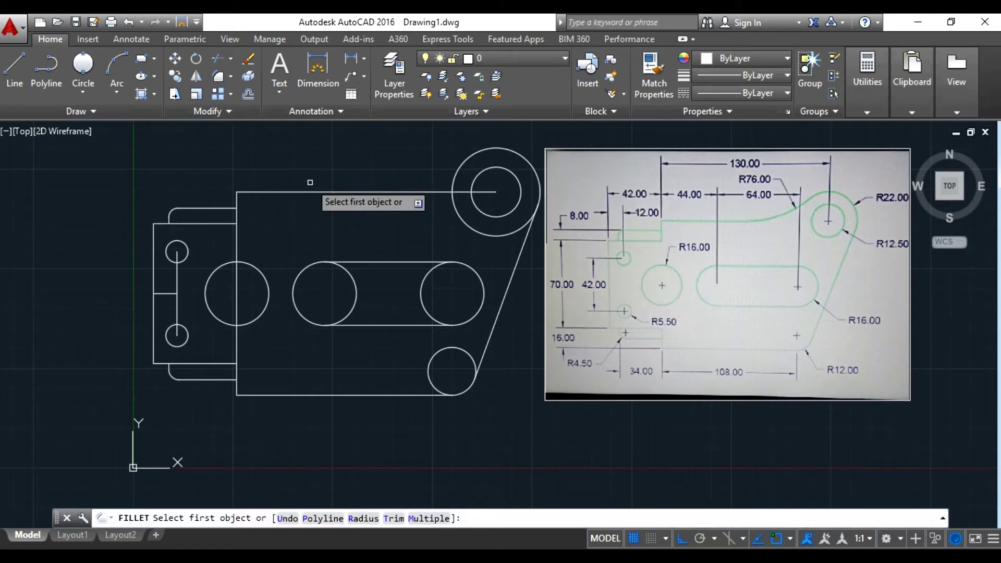
text(r)
key(Return)
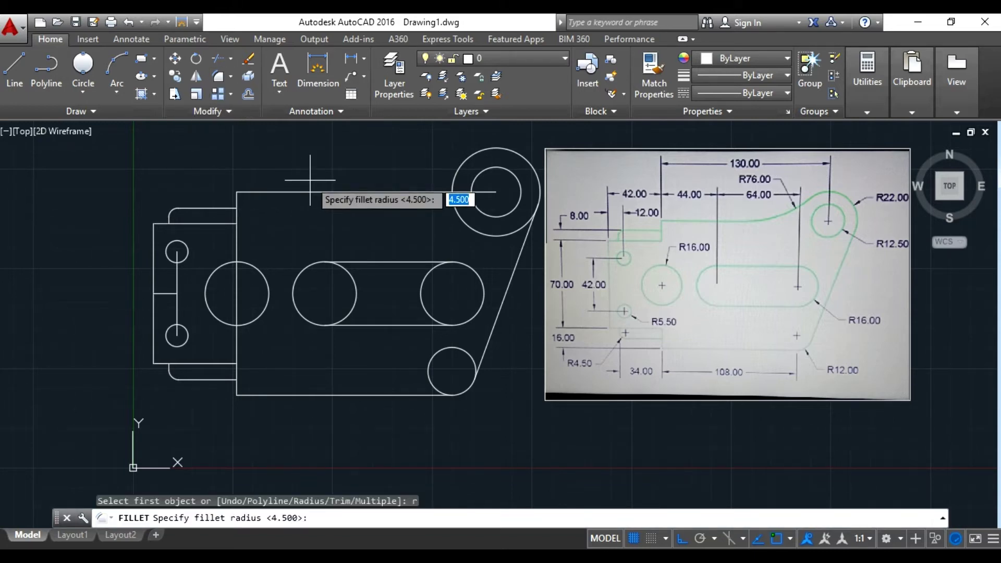
text(76)
key(Return)
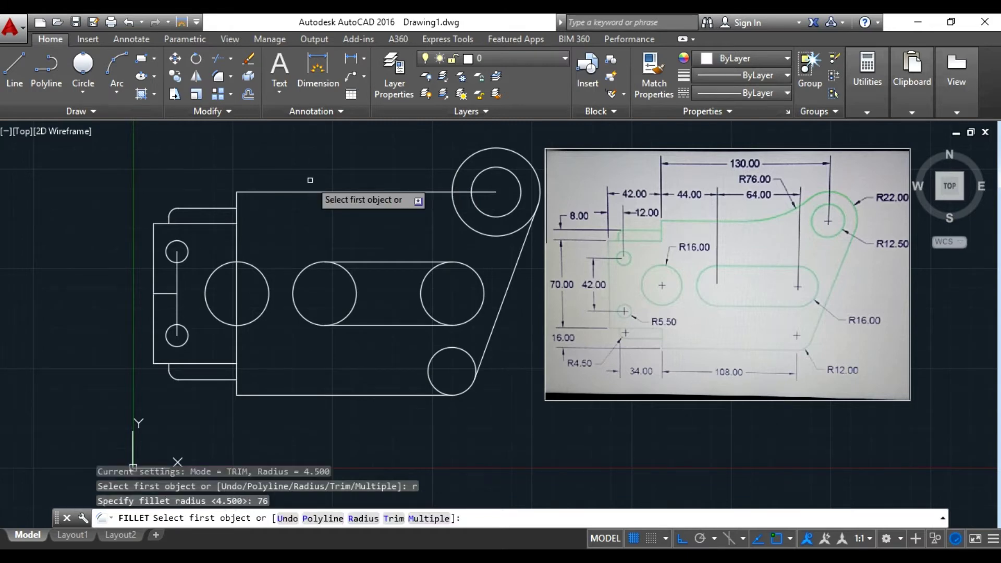
click(444, 194)
click(456, 171)
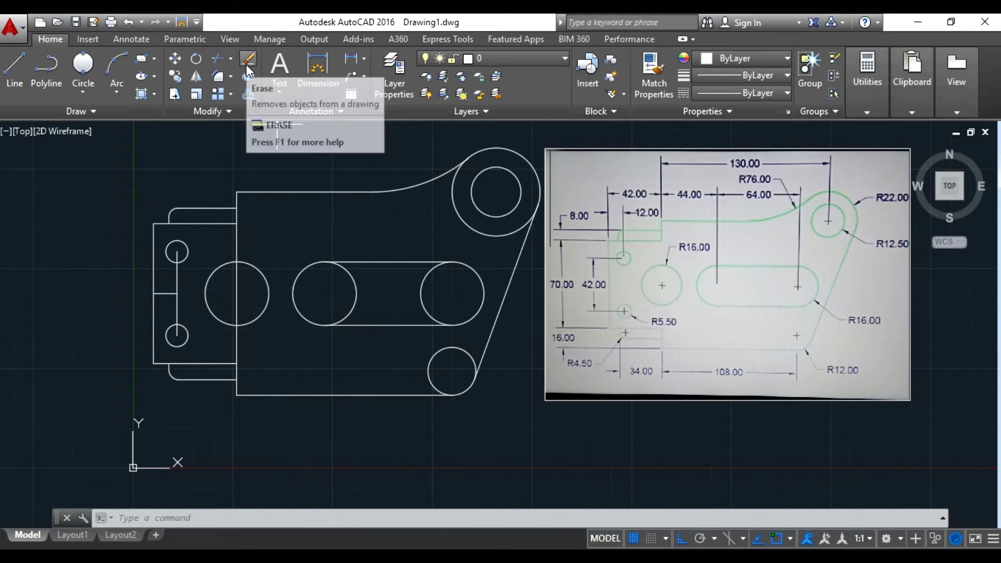
Step: Trim the inner halves of the slot's end circles to give the slot rounded ends
click(217, 59)
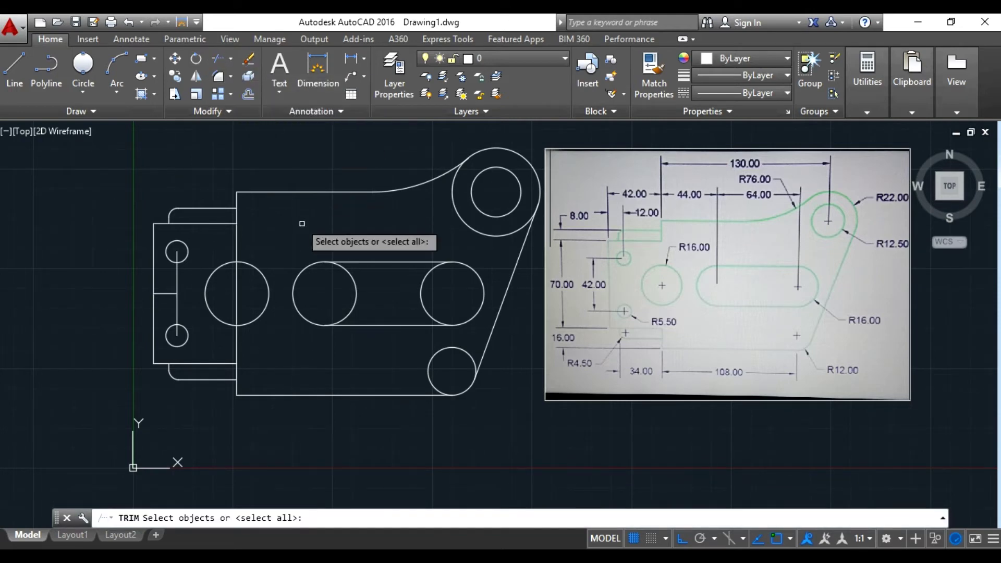
key(Return)
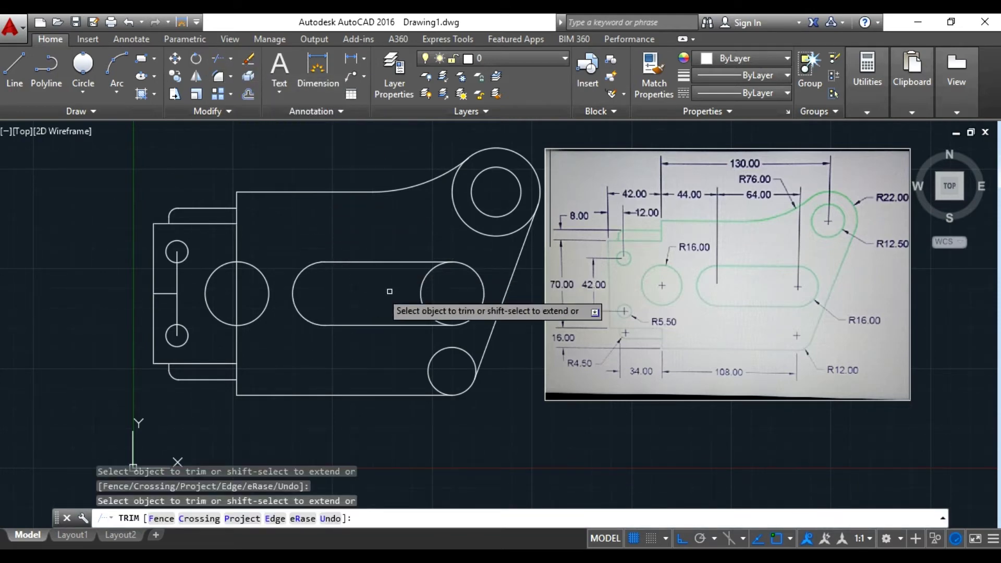
click(429, 294)
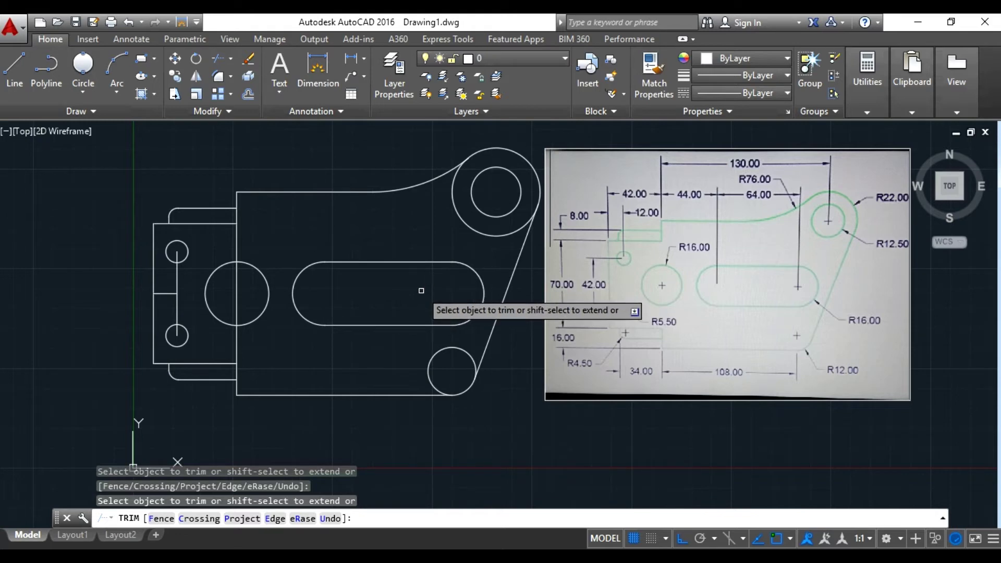
click(256, 240)
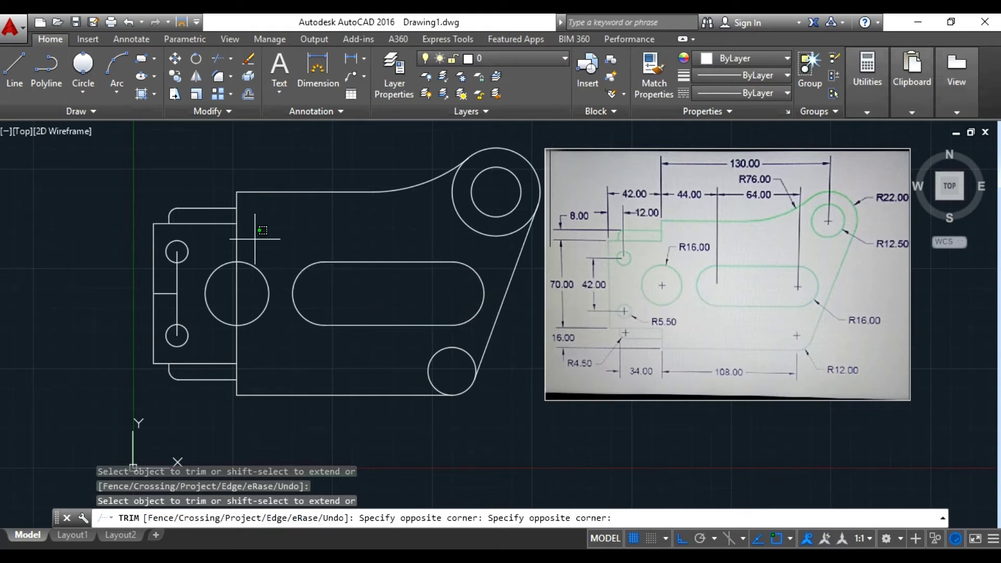
click(224, 243)
click(247, 296)
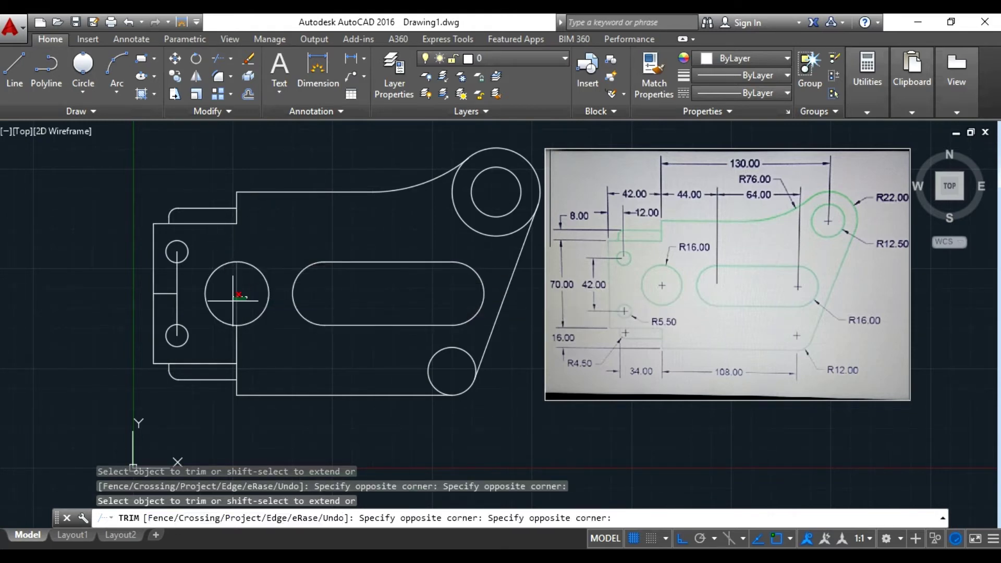
click(233, 305)
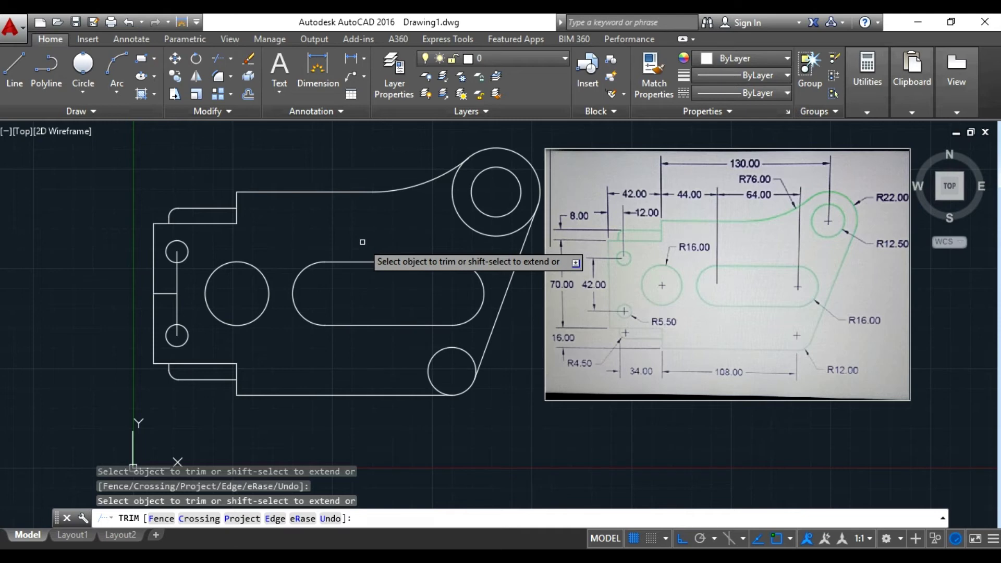
Step: Trim the excess R22 and lower-right circle arcs into one continuous outer outline
click(455, 208)
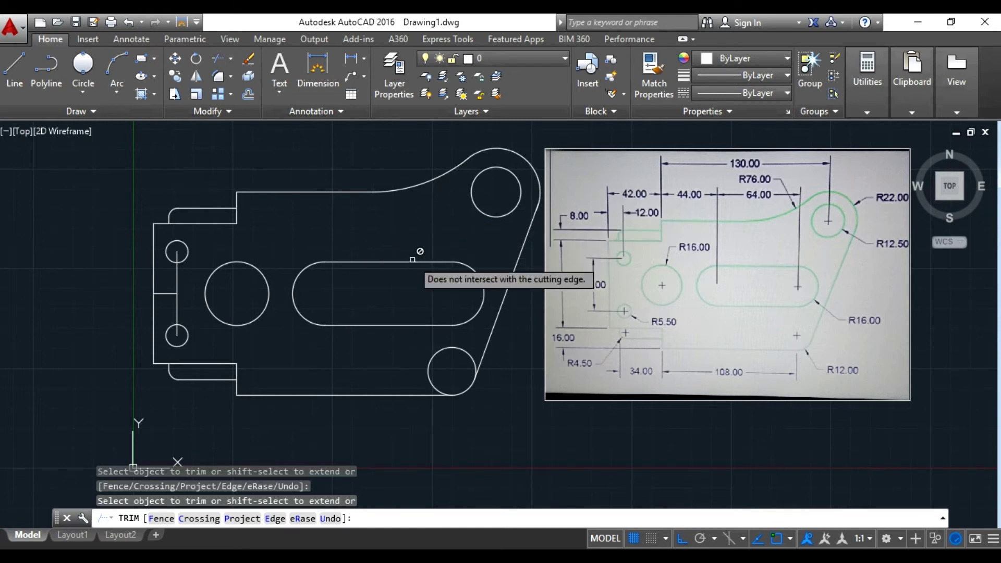
click(453, 350)
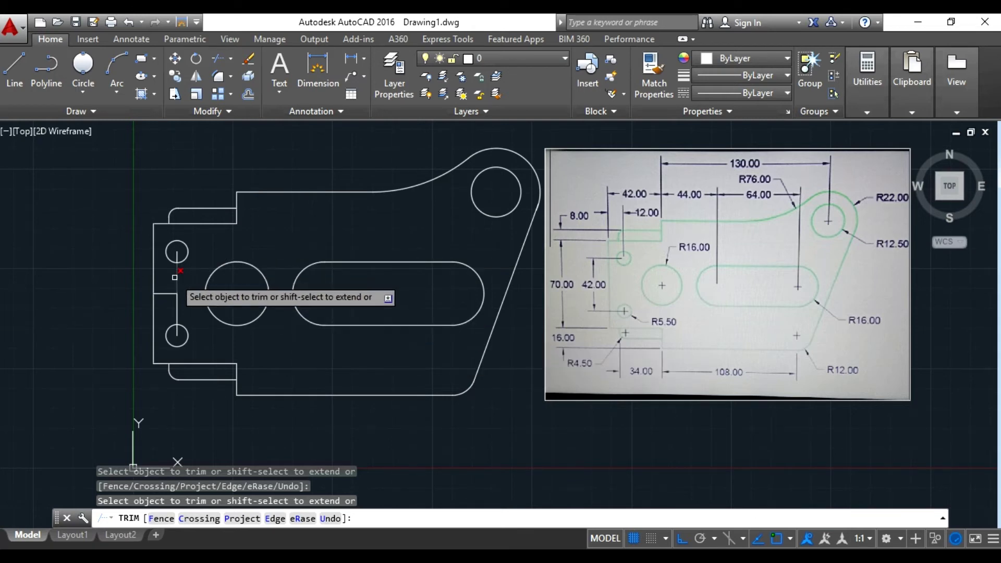
click(179, 256)
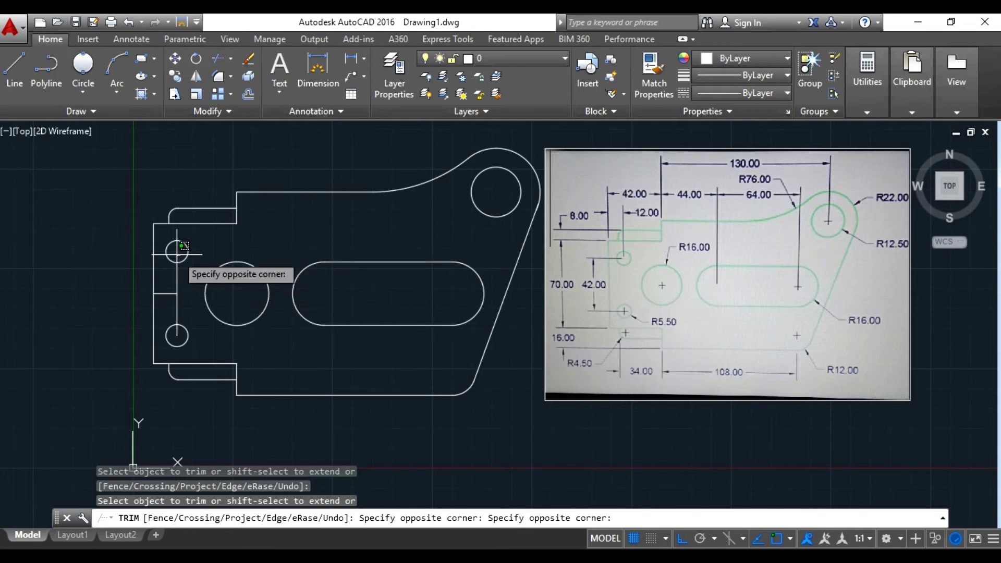
click(179, 268)
click(189, 284)
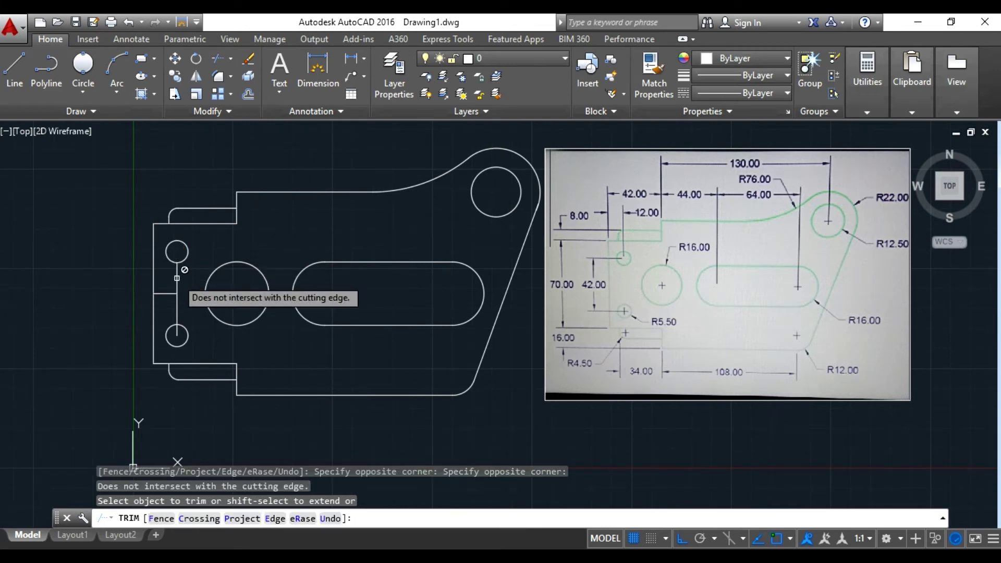
click(191, 285)
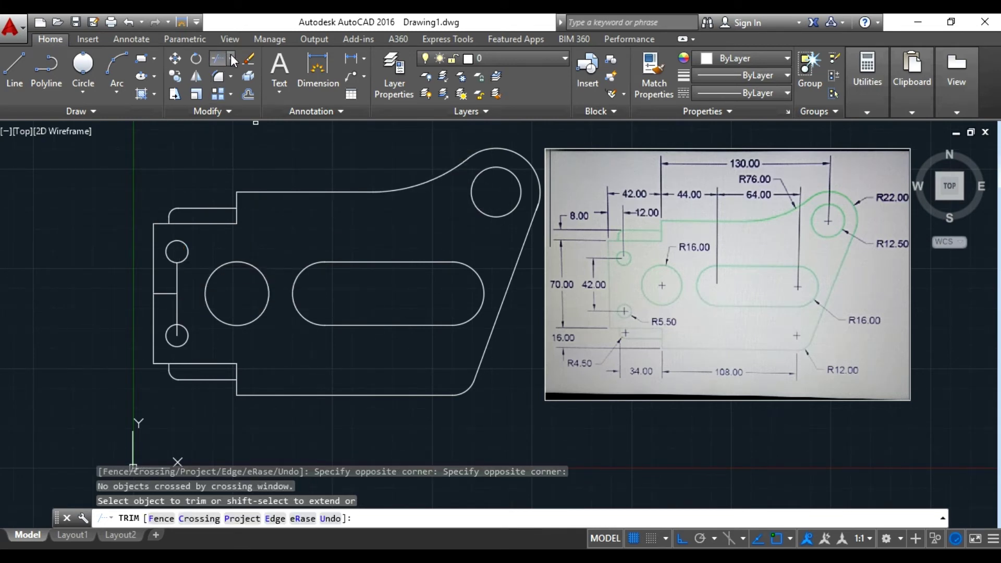
click(248, 59)
Step: Erase the three short vertical line segments between the two left holes
click(174, 276)
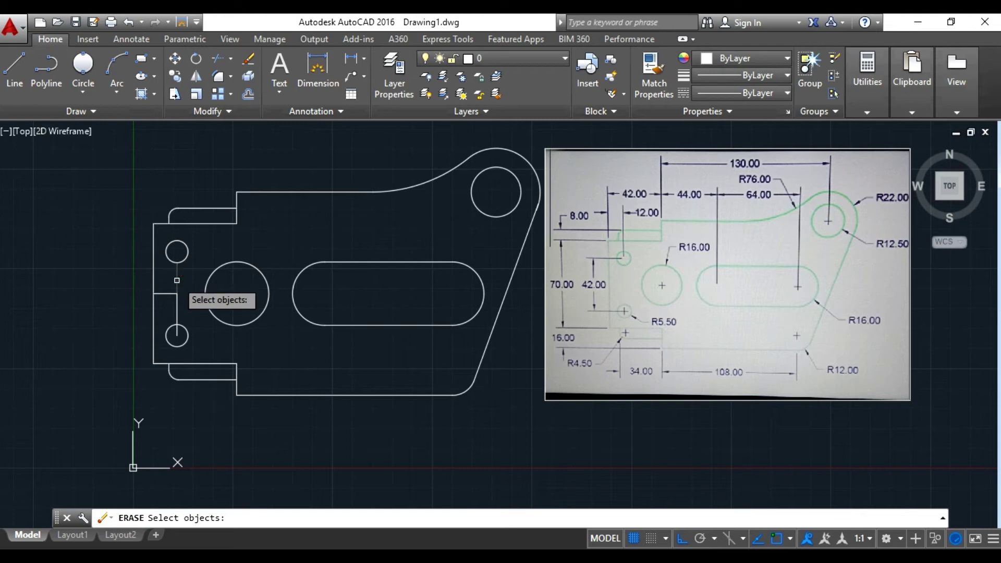
click(176, 311)
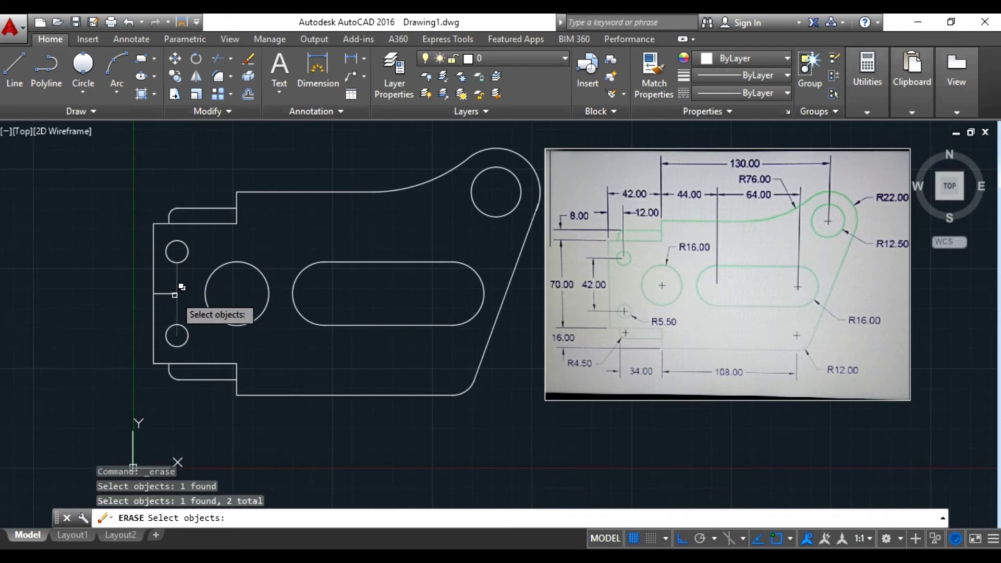
click(173, 293)
key(Return)
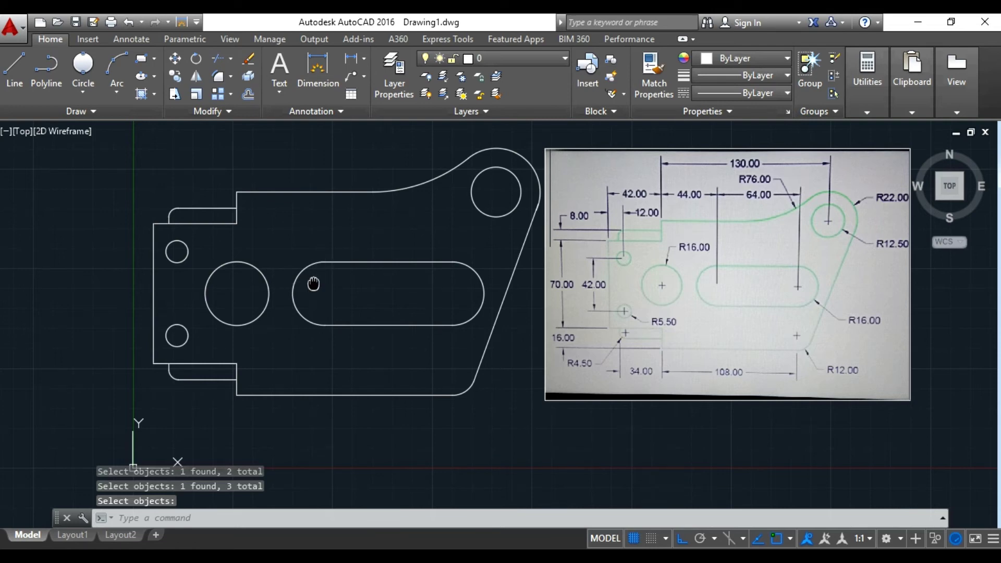
middle_drag(327, 280, 302, 283)
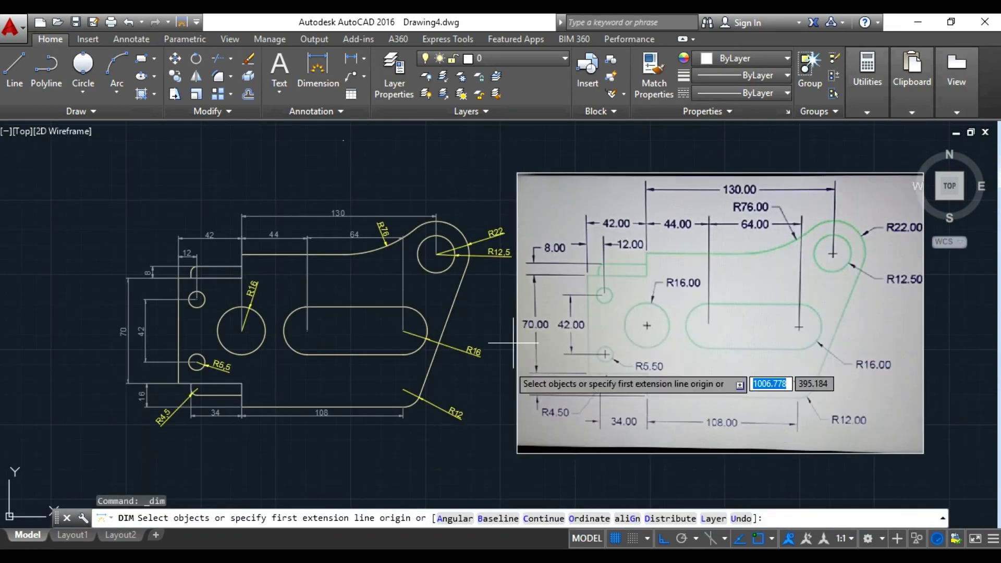
Step: End the pending DIM prompt without adding another dimension
key(Return)
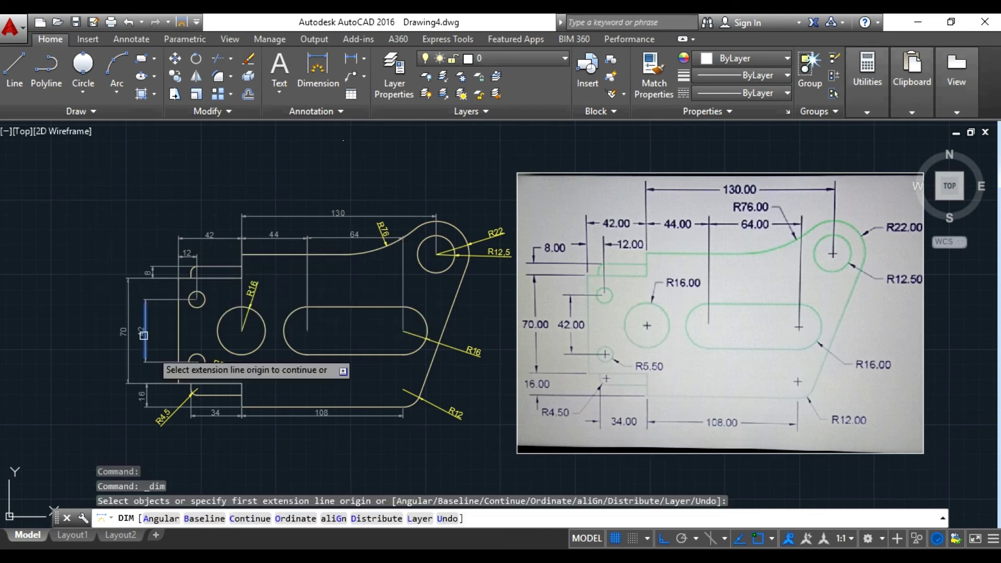
key(Return)
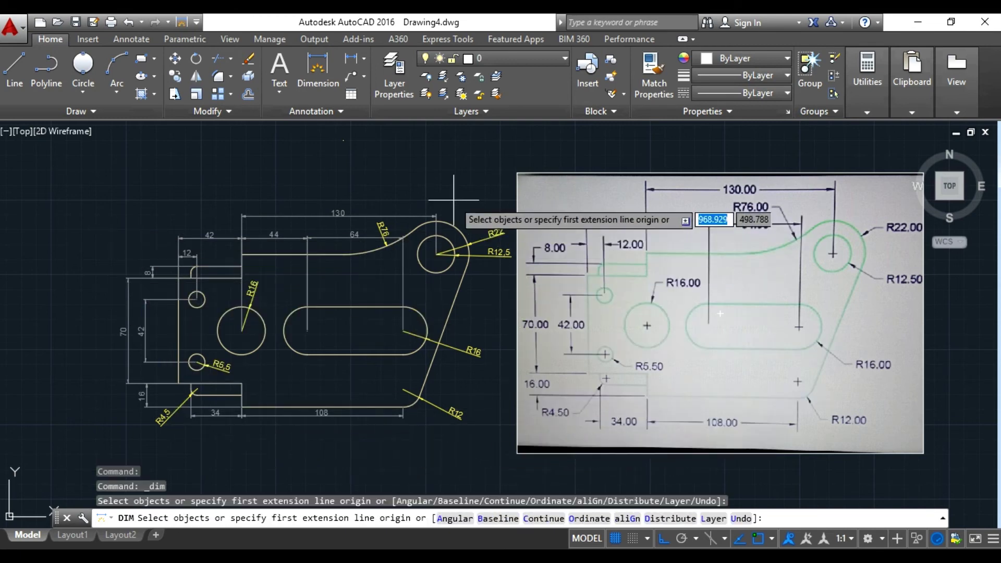